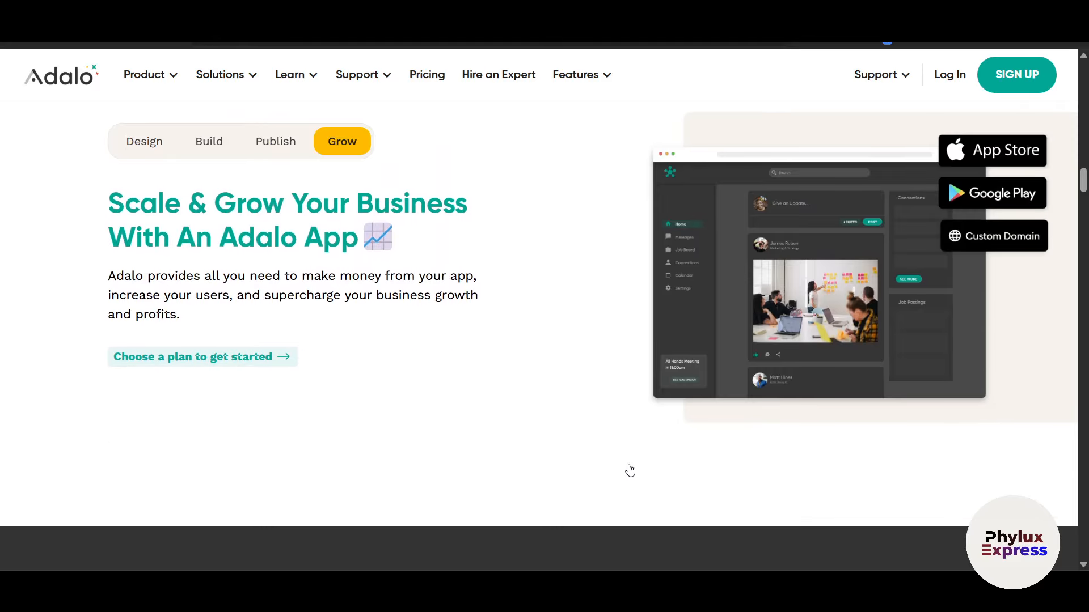
Step: Scroll through the Adalo homepage feature and stats sections, then go back to the Google results
scroll(630, 470, down, 12)
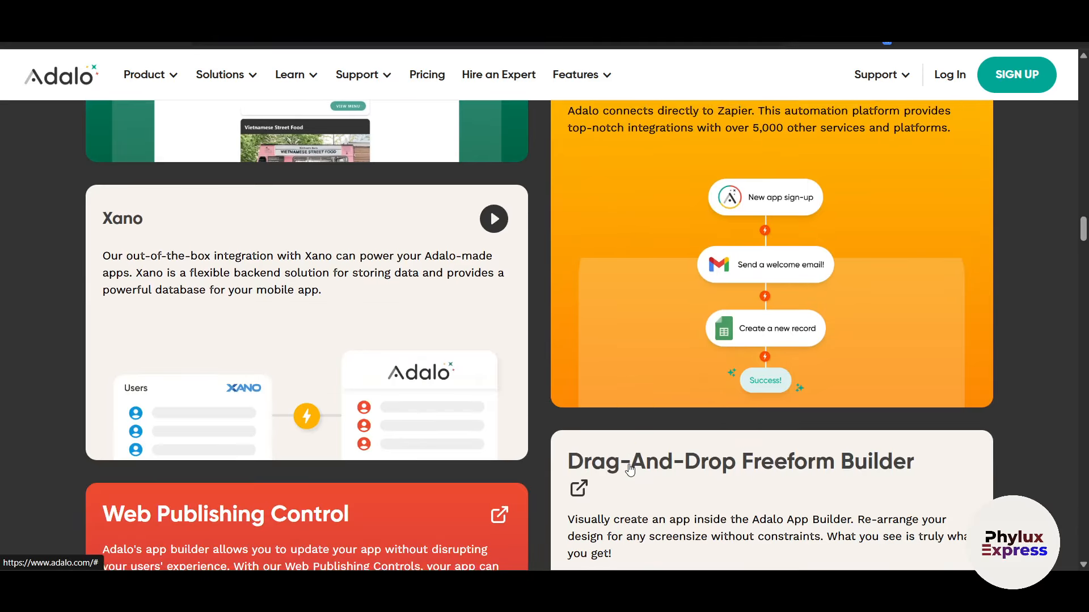
scroll(634, 474, down, 14)
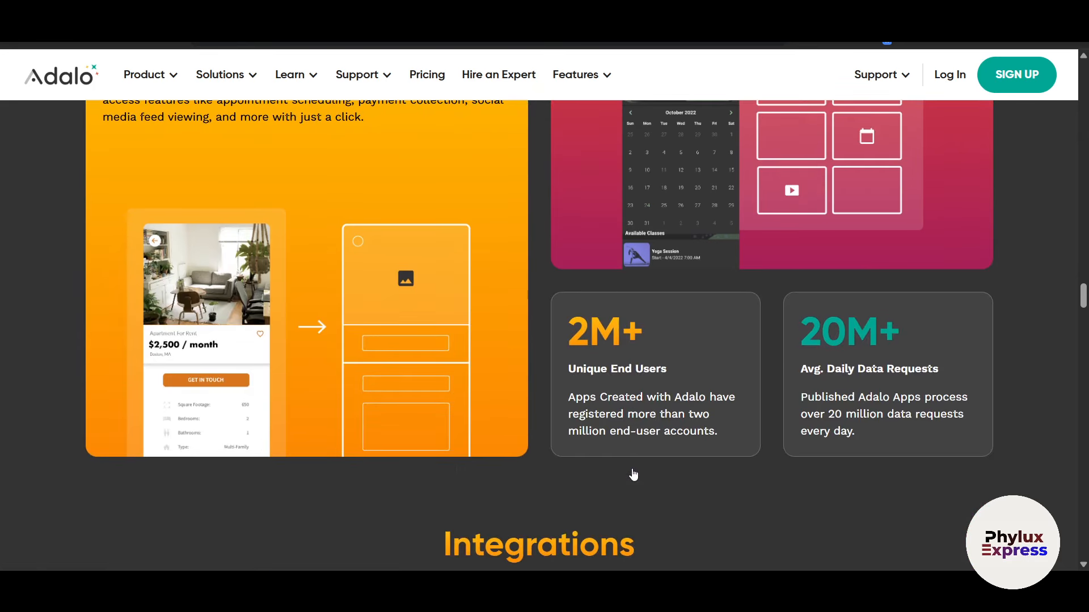
scroll(634, 475, up, 20)
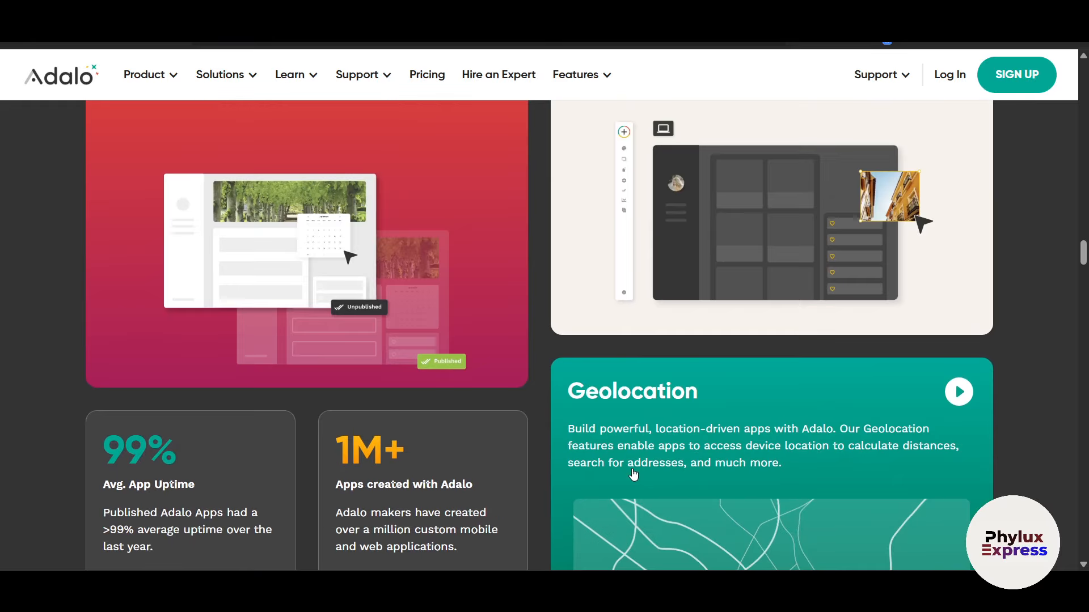
key(alt+Left)
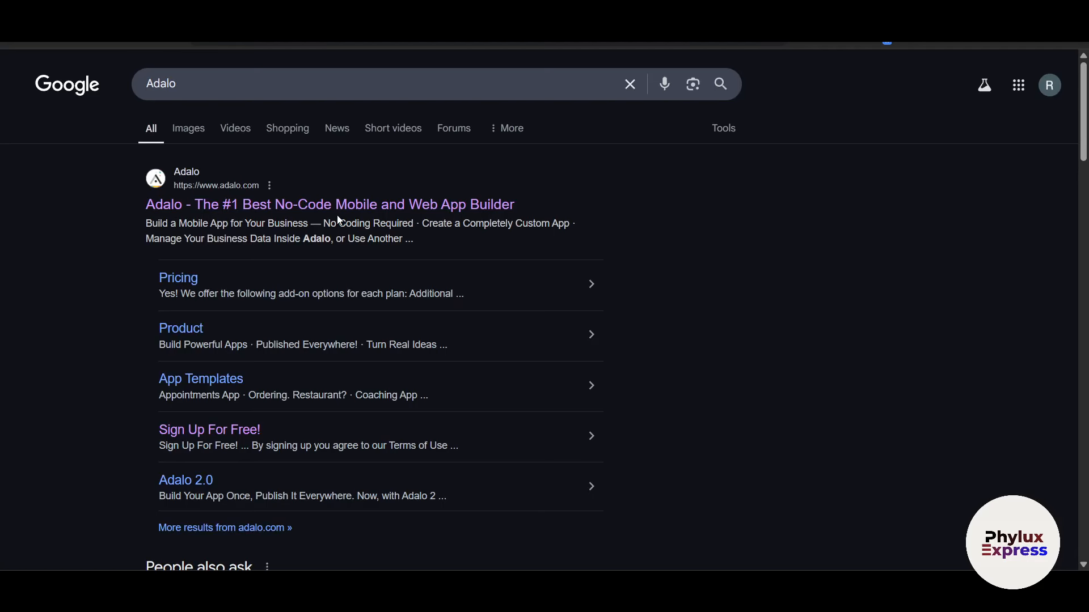
Step: Open the Adalo site's Pricing page and review plans from Free $0 to Business $200
click(341, 210)
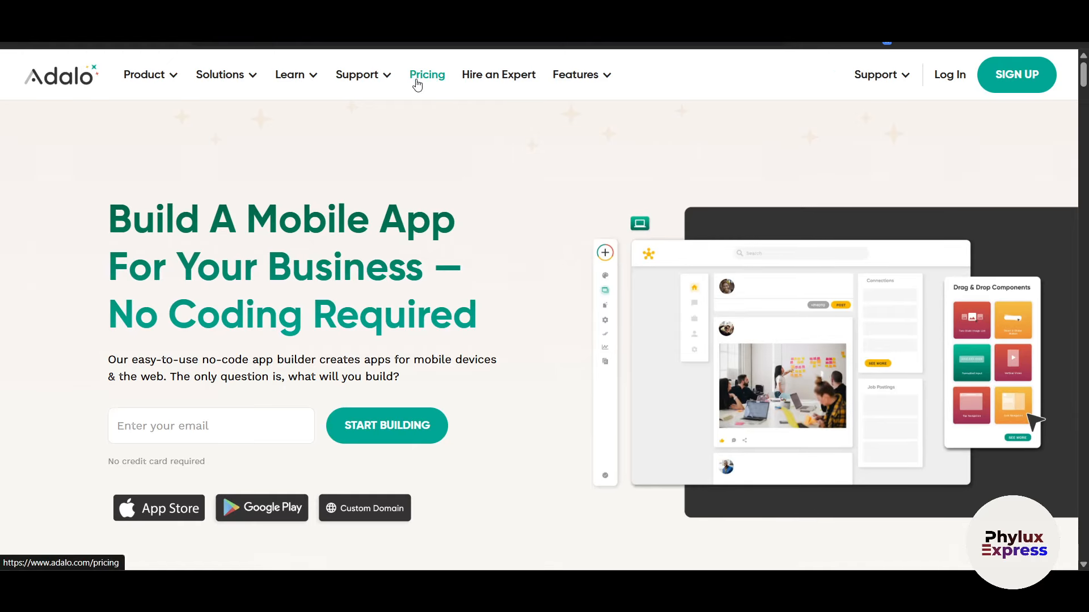
click(413, 78)
scroll(883, 379, down, 1)
scroll(850, 379, down, 2)
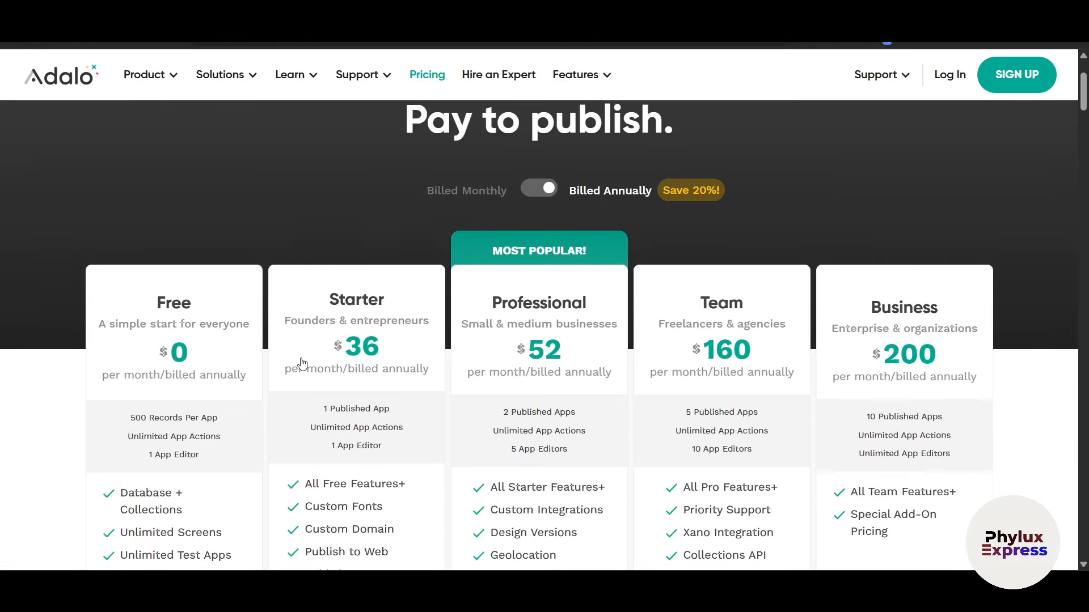
scroll(223, 375, down, 3)
scroll(199, 430, up, 2)
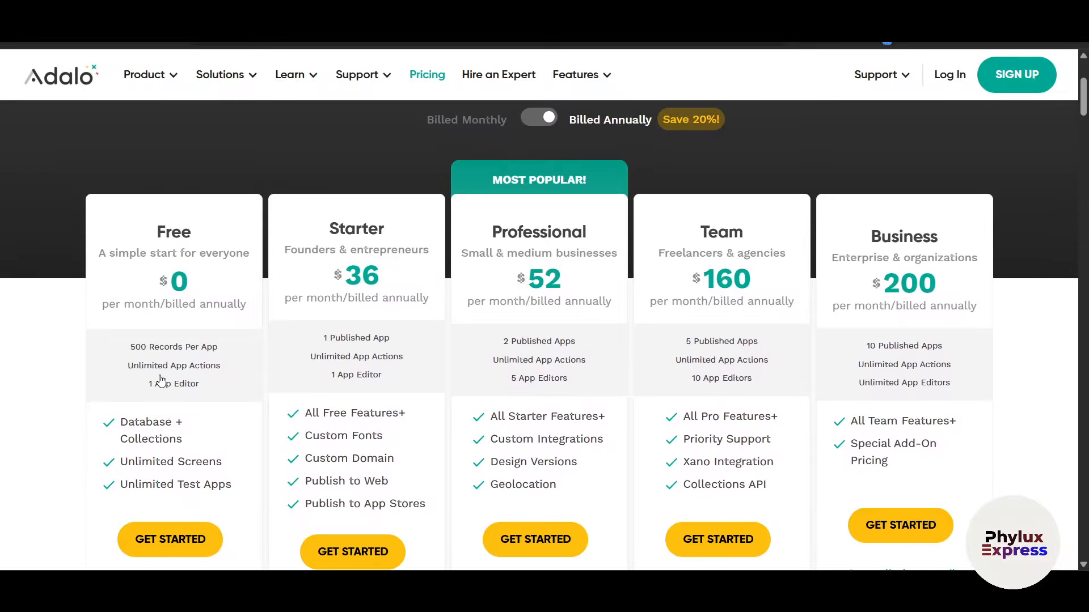
scroll(162, 381, down, 1)
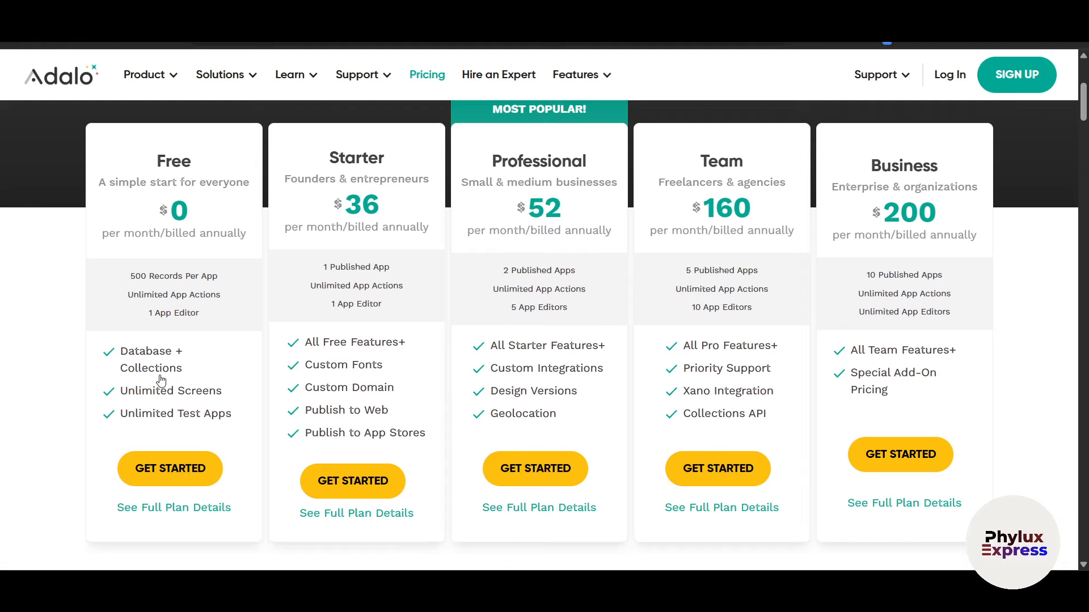
scroll(621, 291, down, 2)
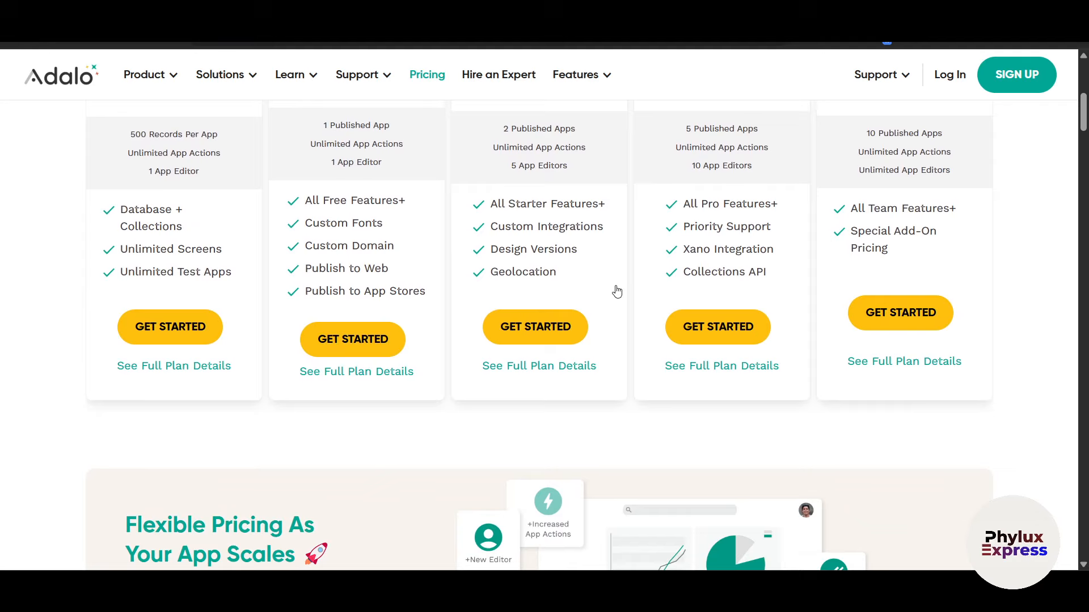
scroll(617, 292, down, 10)
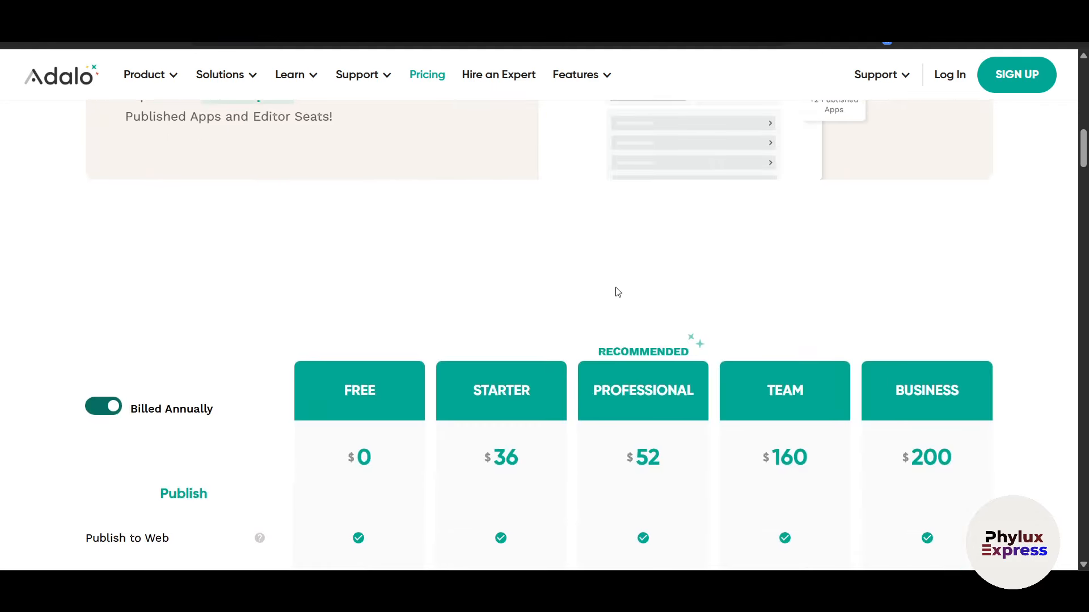
scroll(629, 295, up, 12)
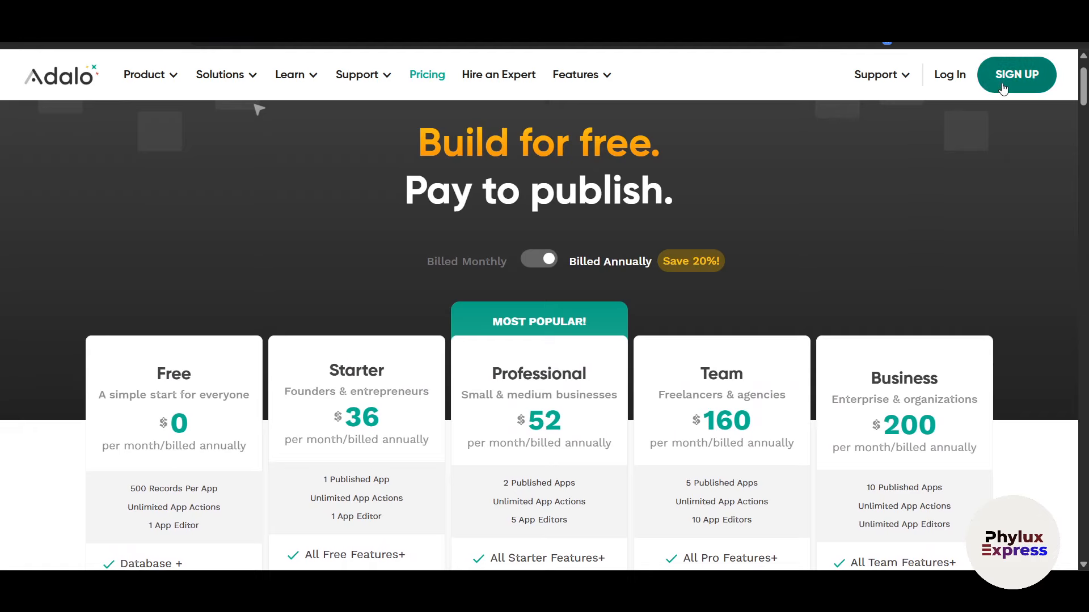
Step: Fill in the Adalo sign-up form's email, password and full name fields and submit it
click(1003, 88)
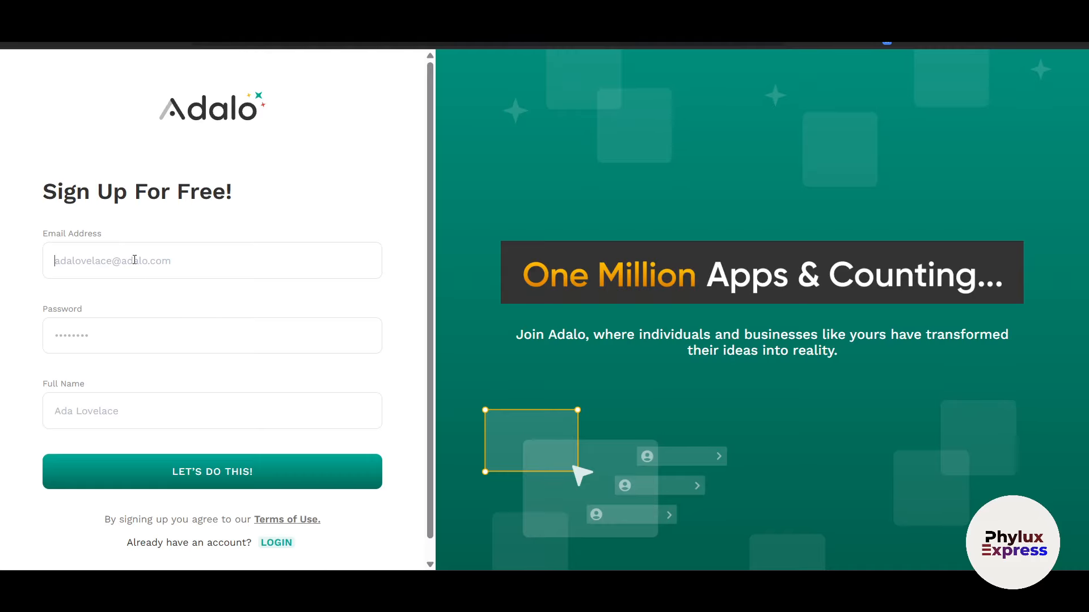
click(122, 339)
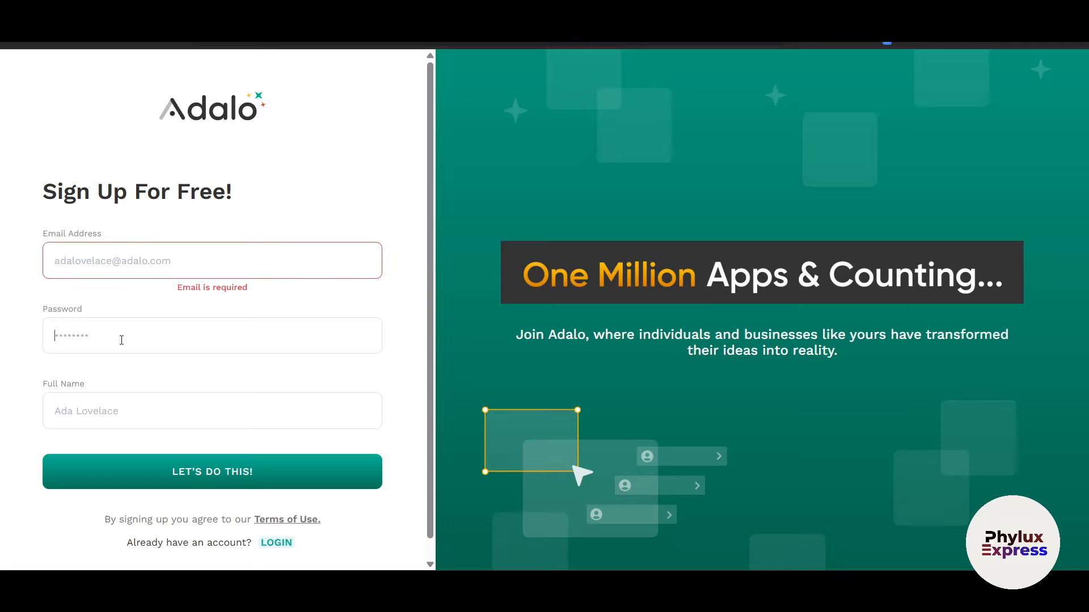
click(143, 410)
click(191, 470)
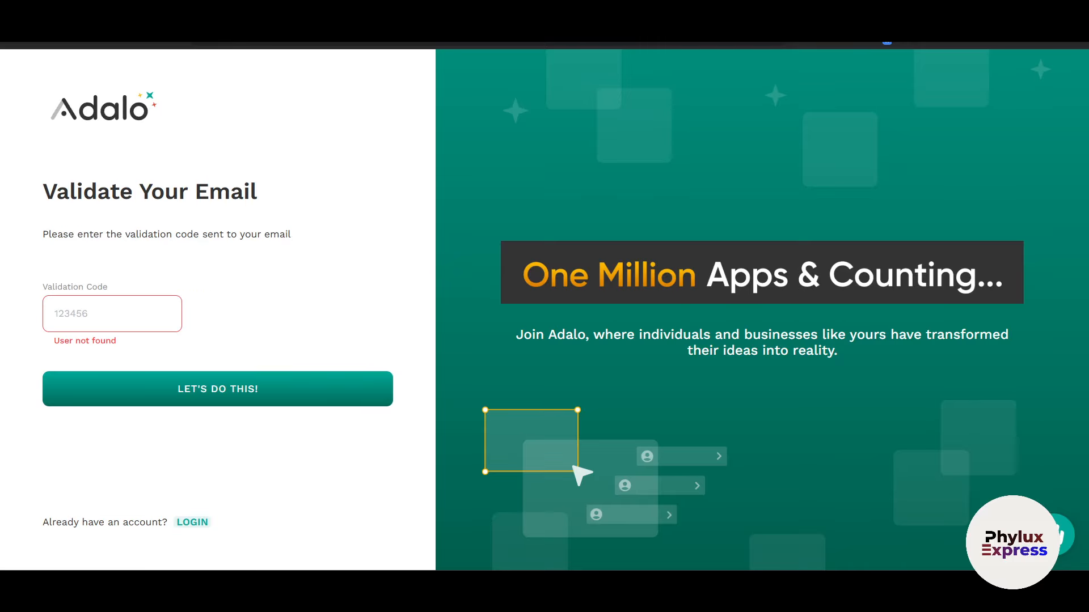
key(ctrl+Tab)
click(497, 182)
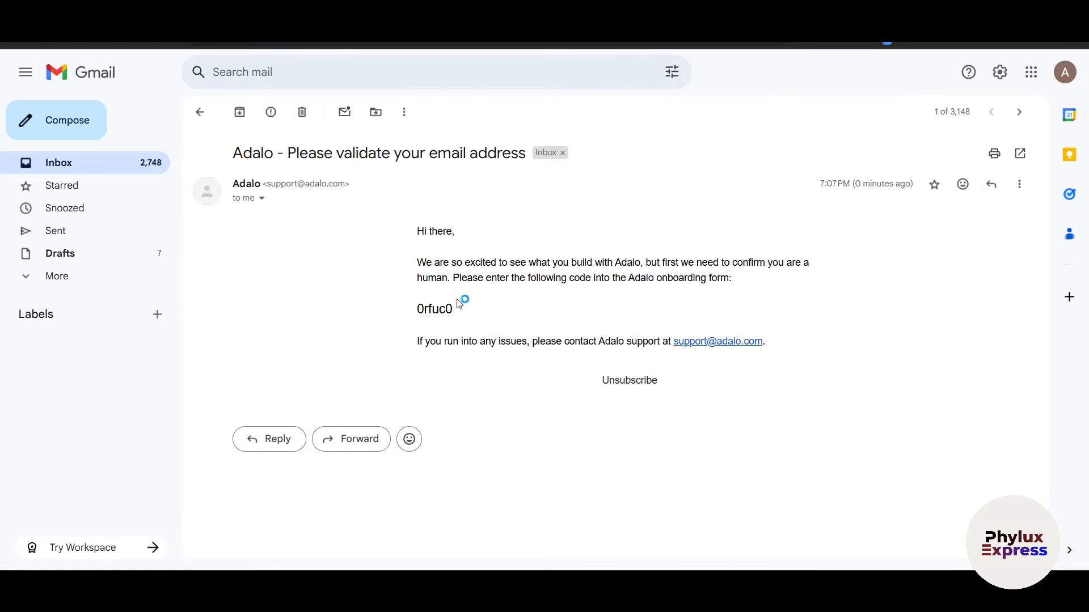
drag(454, 310, 419, 307)
key(ctrl+c)
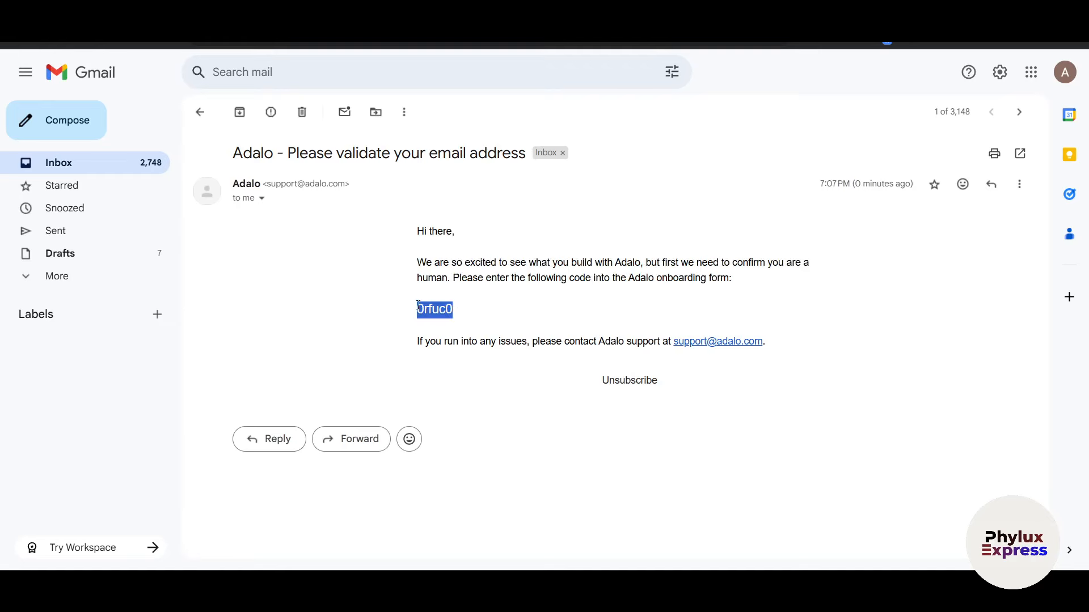
key(ctrl+shift+Tab)
Step: Paste the validation code into the Validation Code field and submit it
click(150, 316)
key(ctrl+v)
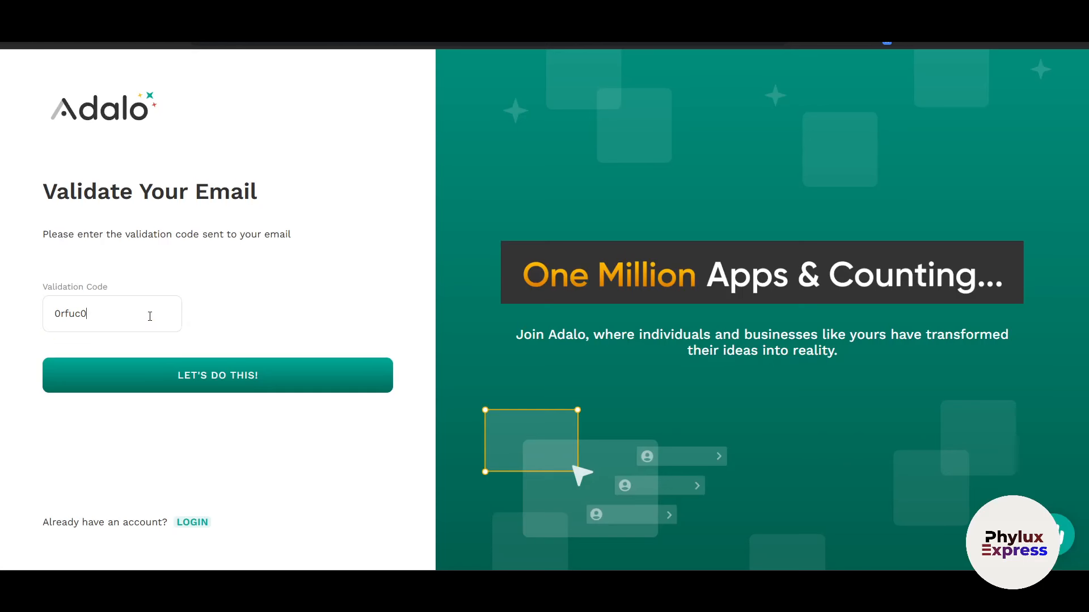
click(162, 385)
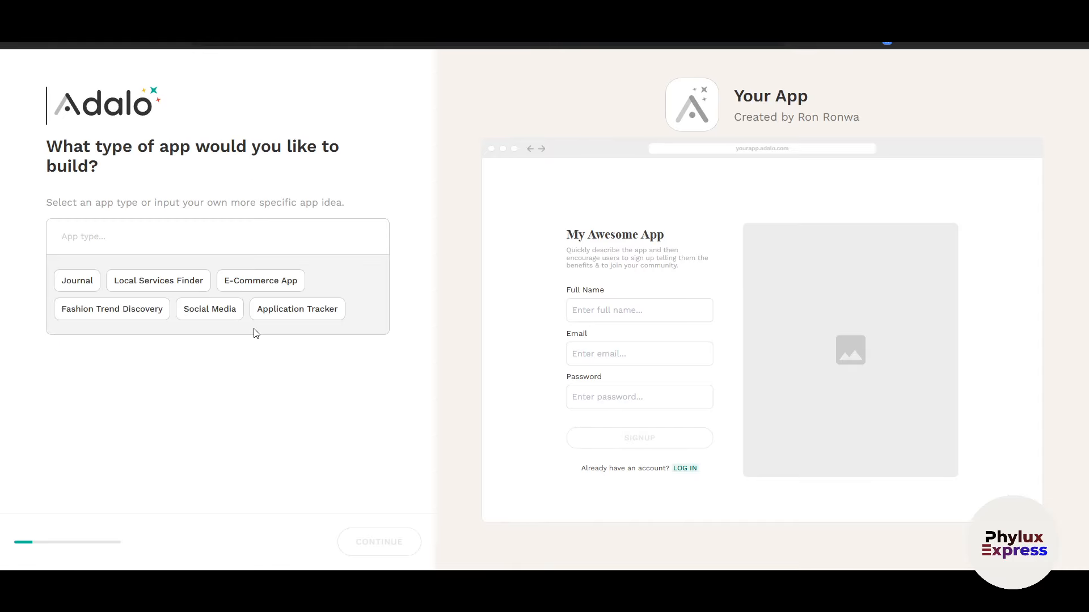
Step: Choose E-Commerce App as the app type and continue to data setup
drag(115, 210, 243, 228)
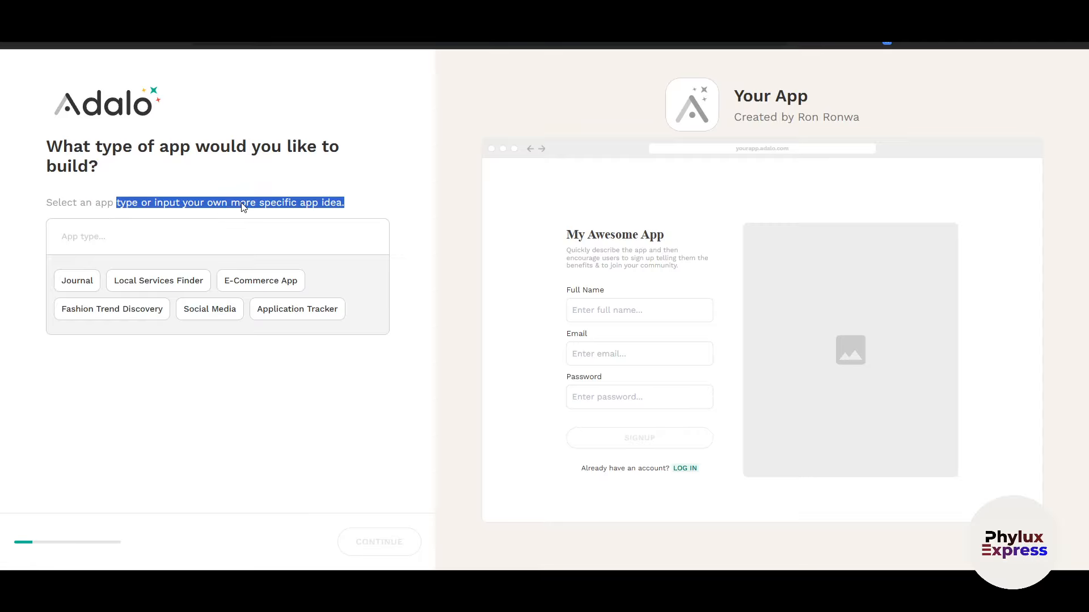
click(248, 209)
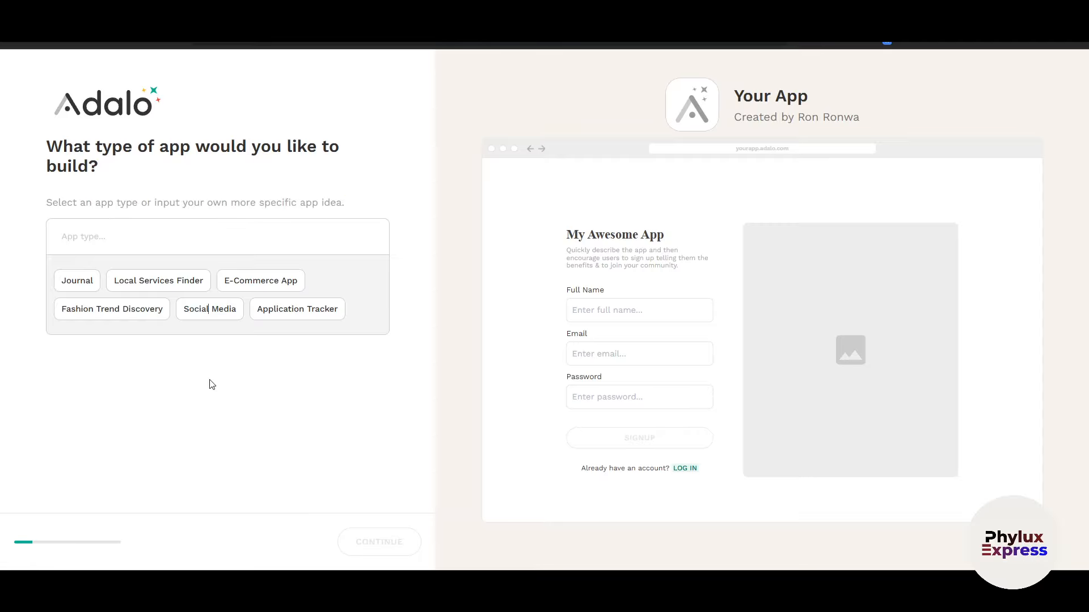
click(286, 282)
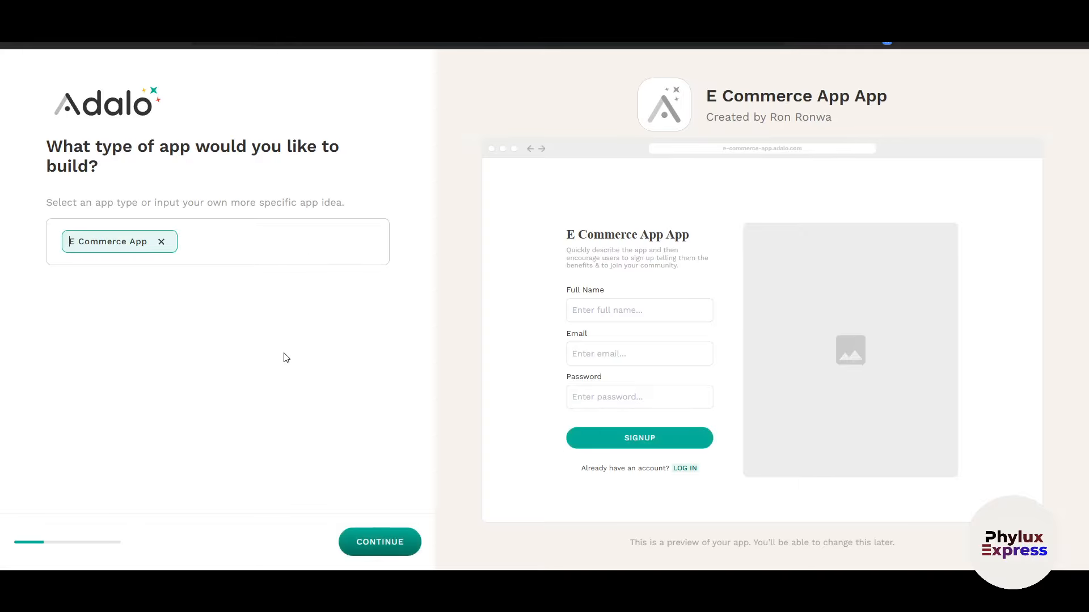
click(356, 540)
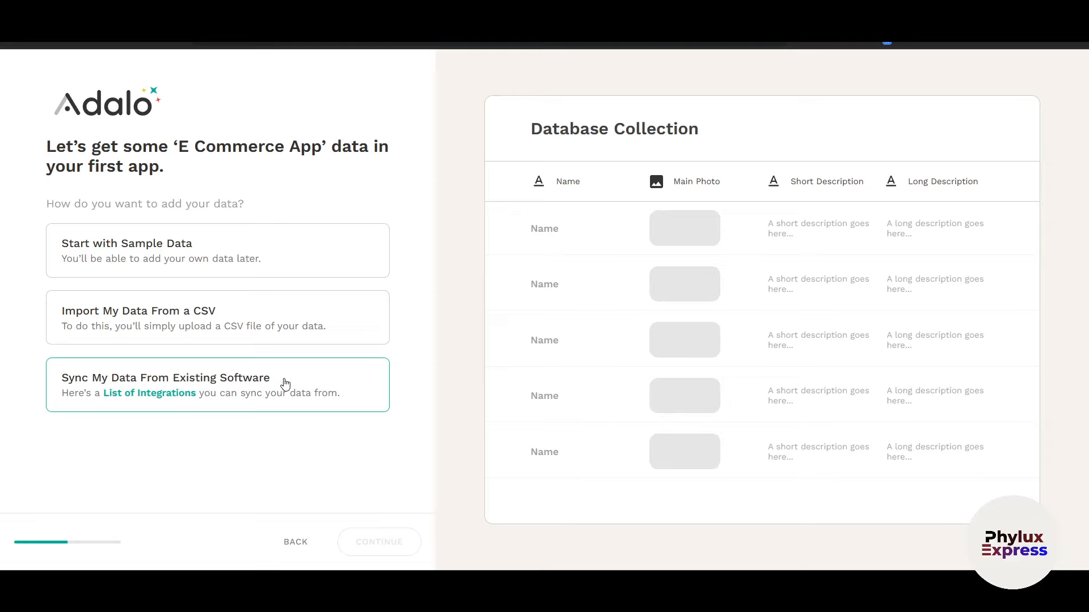
right_click(177, 391)
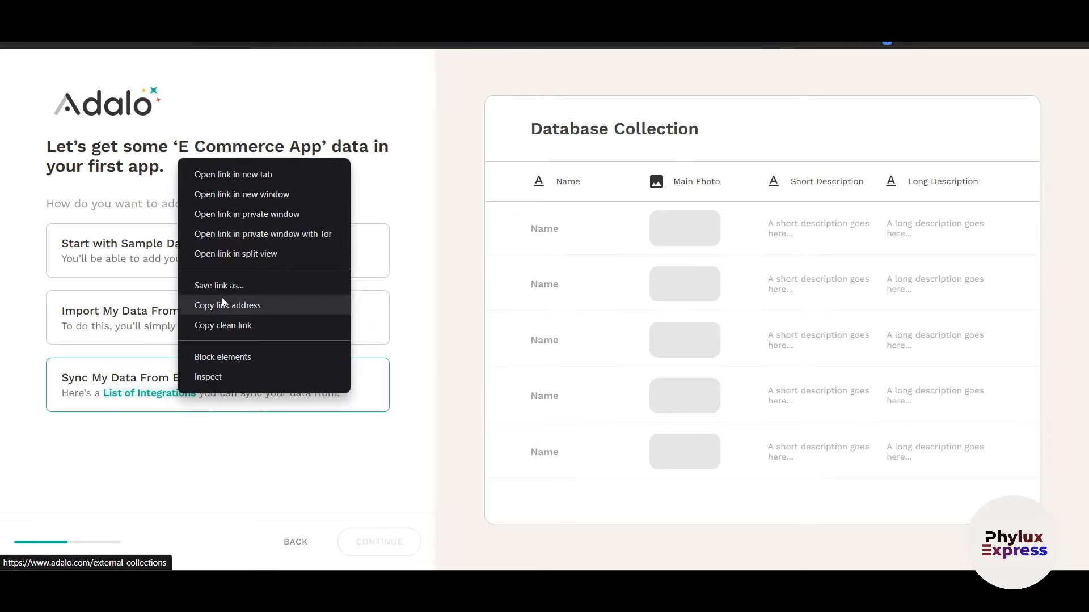
click(233, 175)
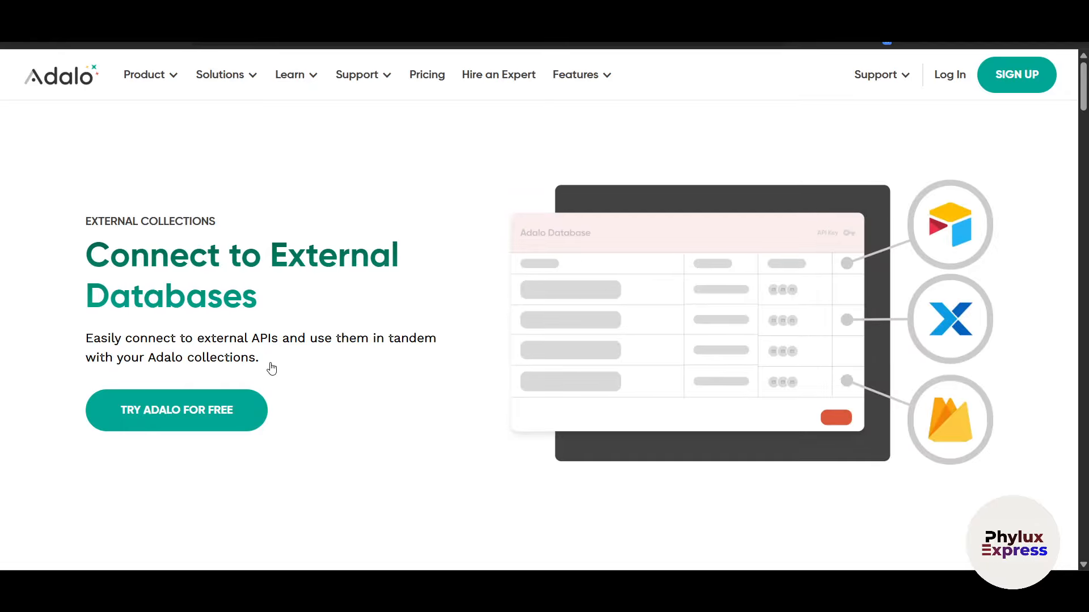
scroll(316, 425, down, 8)
scroll(326, 422, up, 4)
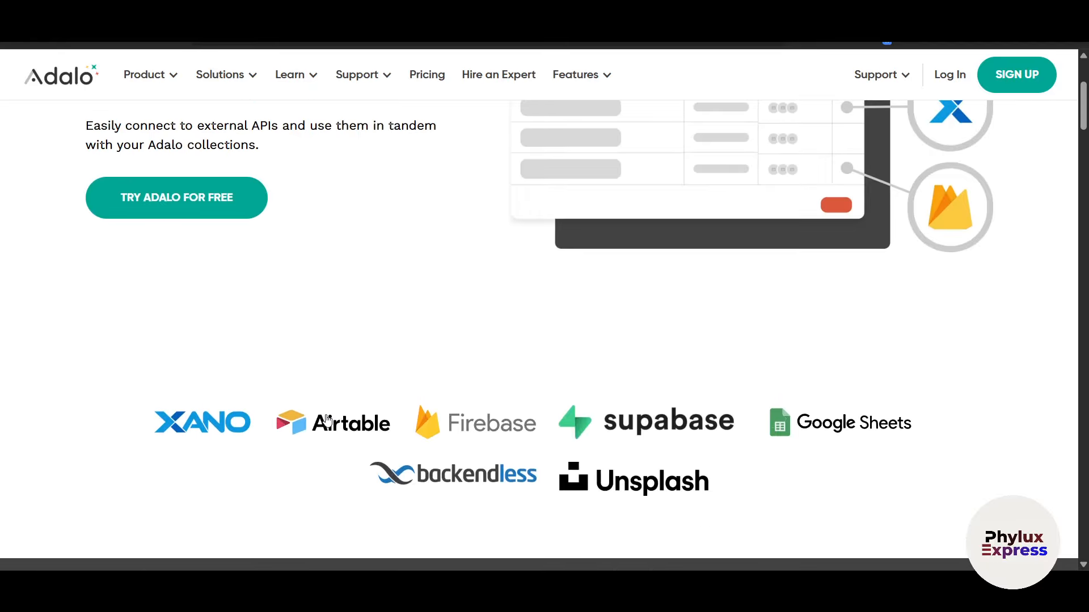
scroll(328, 420, down, 1)
scroll(768, 377, down, 2)
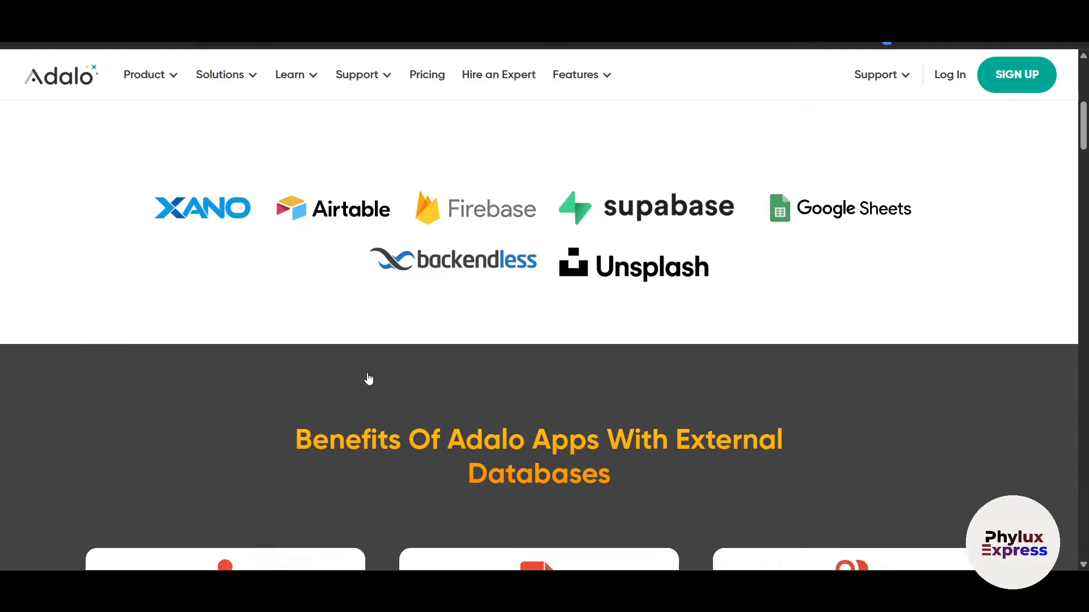
scroll(369, 379, down, 15)
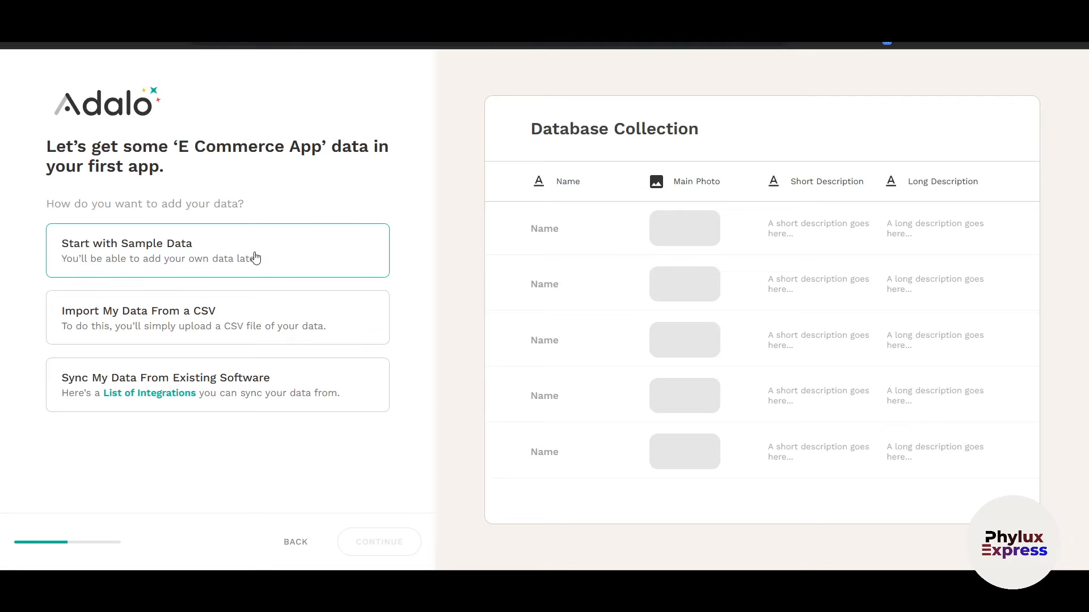
Step: Start the app with sample data and continue to the viewing platform step
click(253, 256)
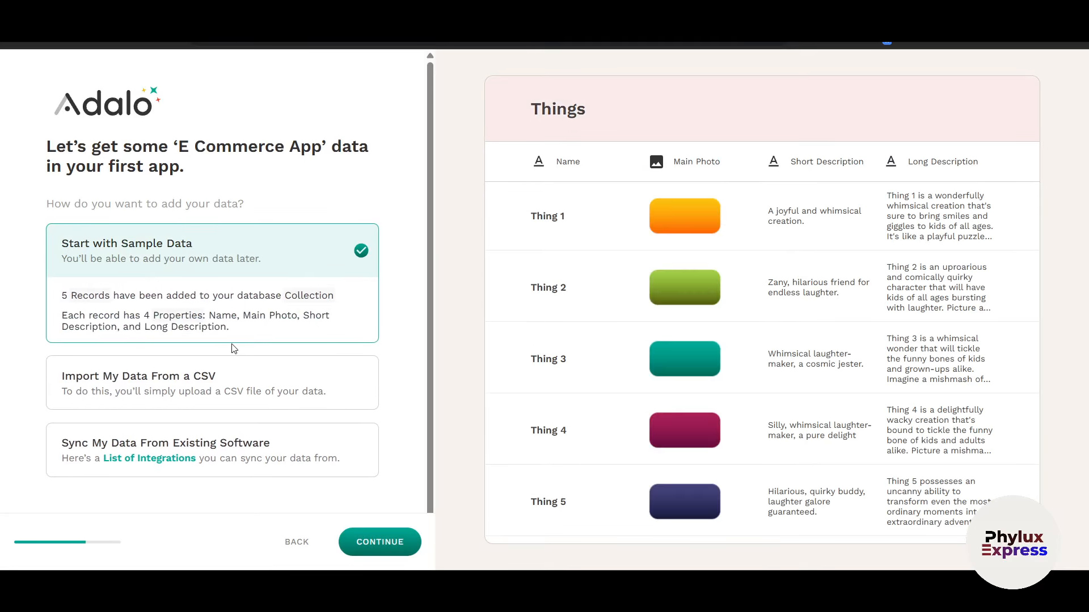
scroll(238, 369, down, 1)
click(366, 543)
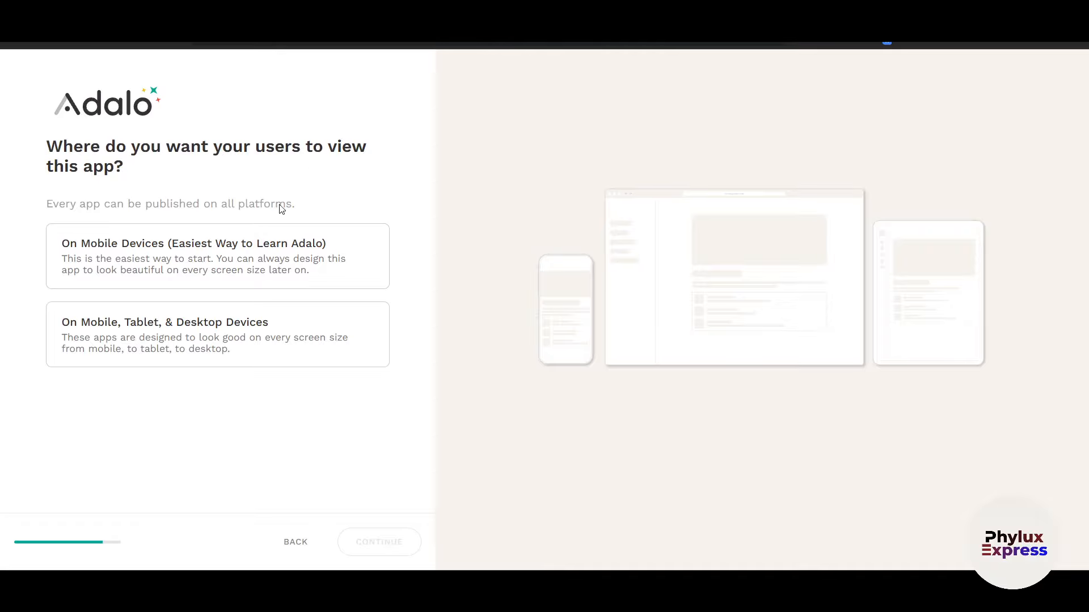
Step: Choose the 'On Mobile Devices' mobile-only layout and continue onboarding
click(248, 253)
click(253, 340)
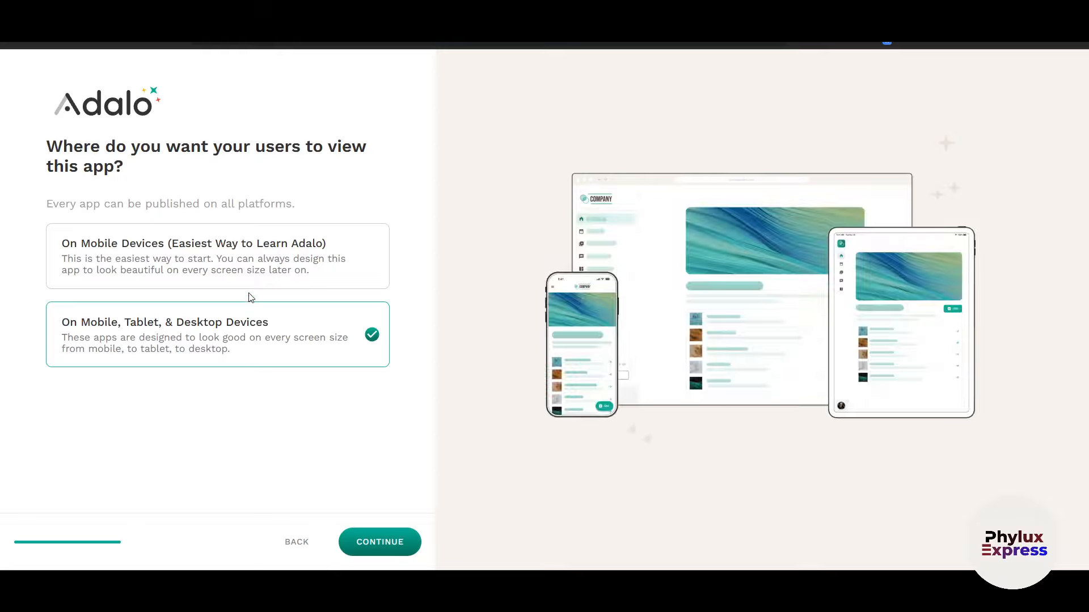
click(244, 270)
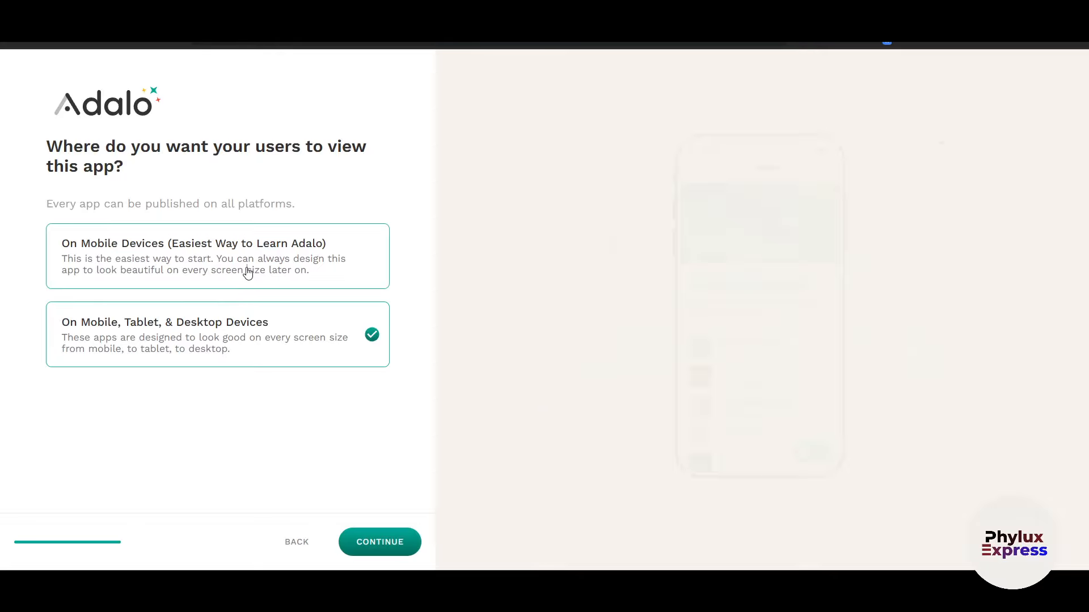
click(241, 324)
click(251, 262)
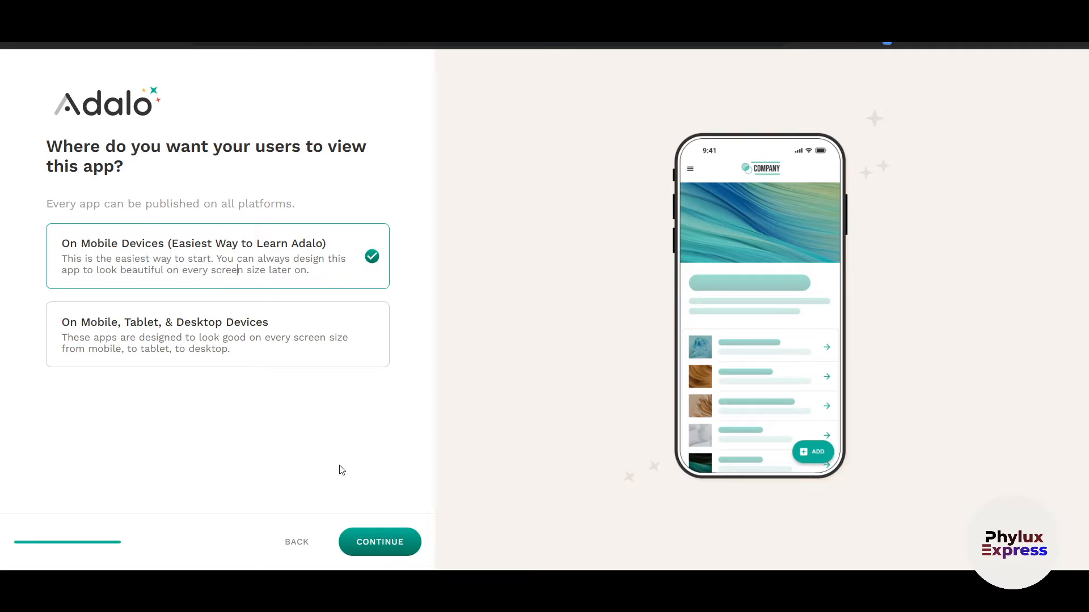
click(386, 536)
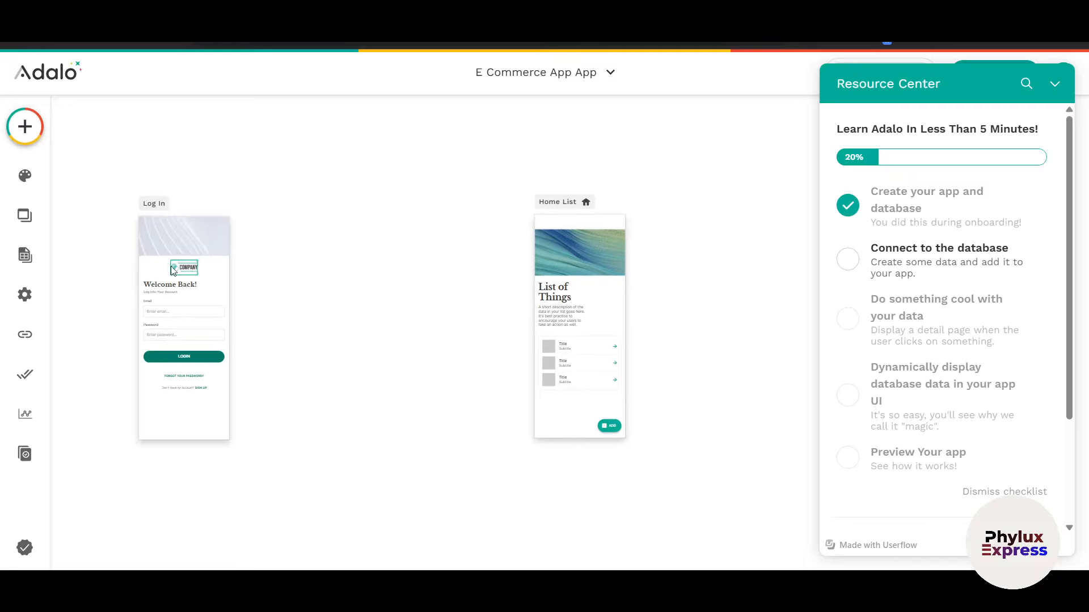
Step: Pan across the canvas to view the Log In, Home List, Details and Create New screens
scroll(173, 271, up, 5)
scroll(194, 276, down, 3)
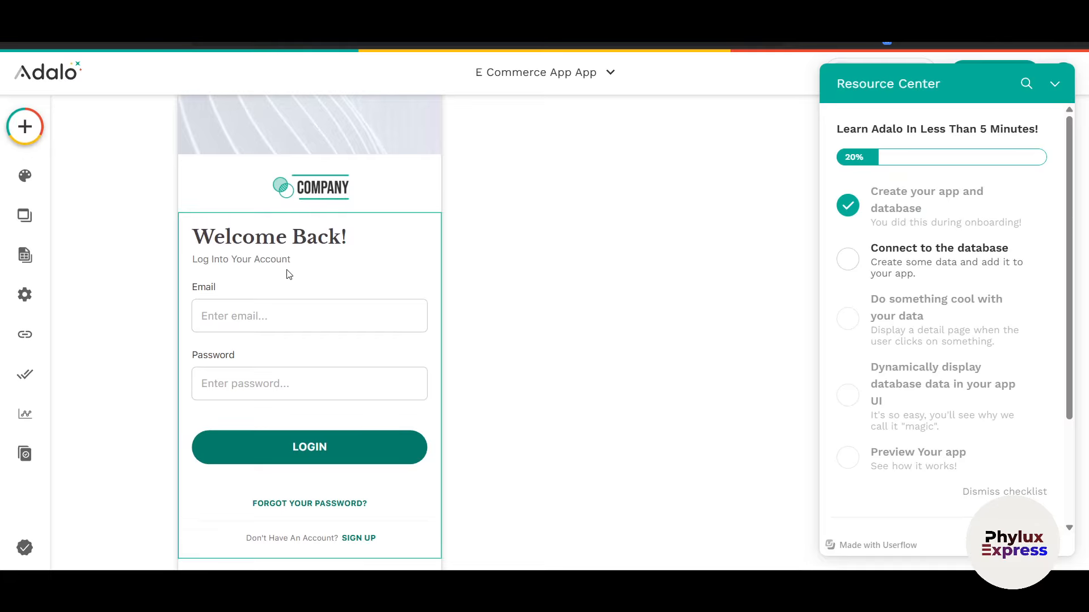
scroll(322, 218, down, 1)
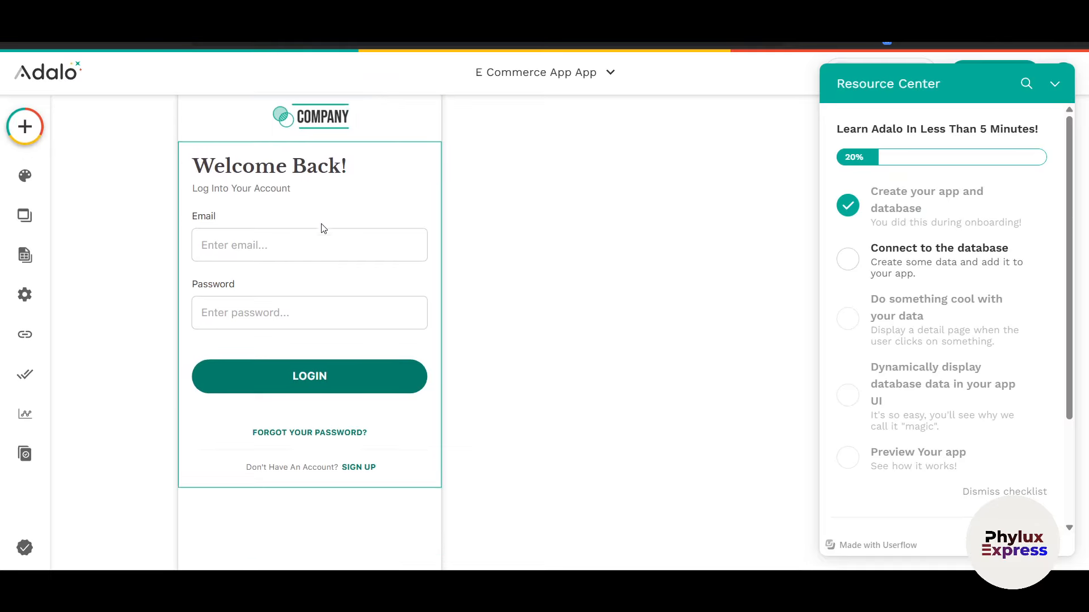
scroll(312, 267, up, 1)
scroll(375, 289, right, 10)
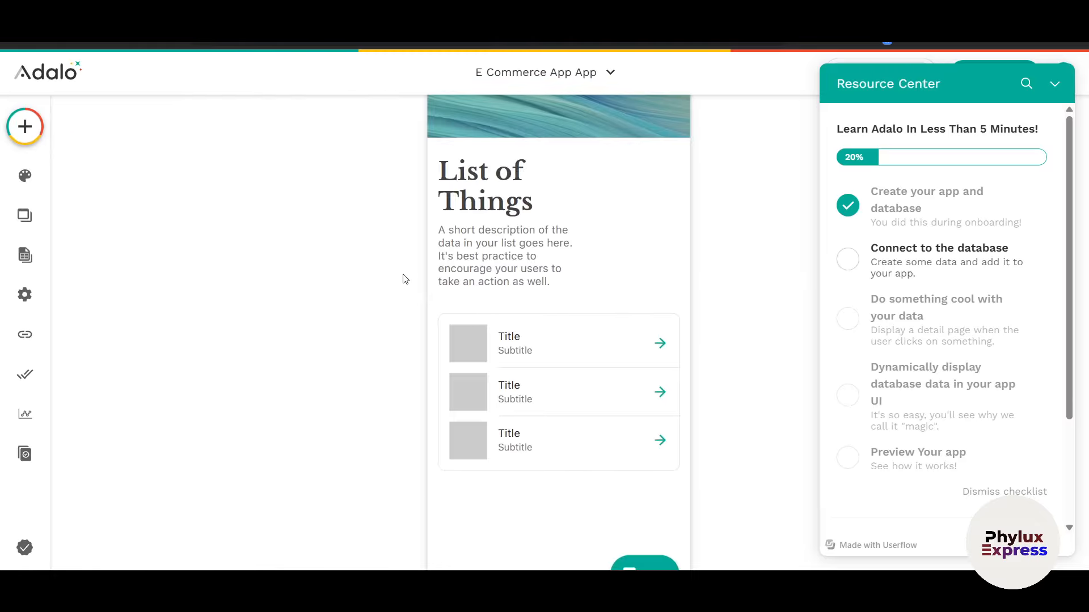
scroll(414, 254, up, 1)
scroll(413, 253, down, 3)
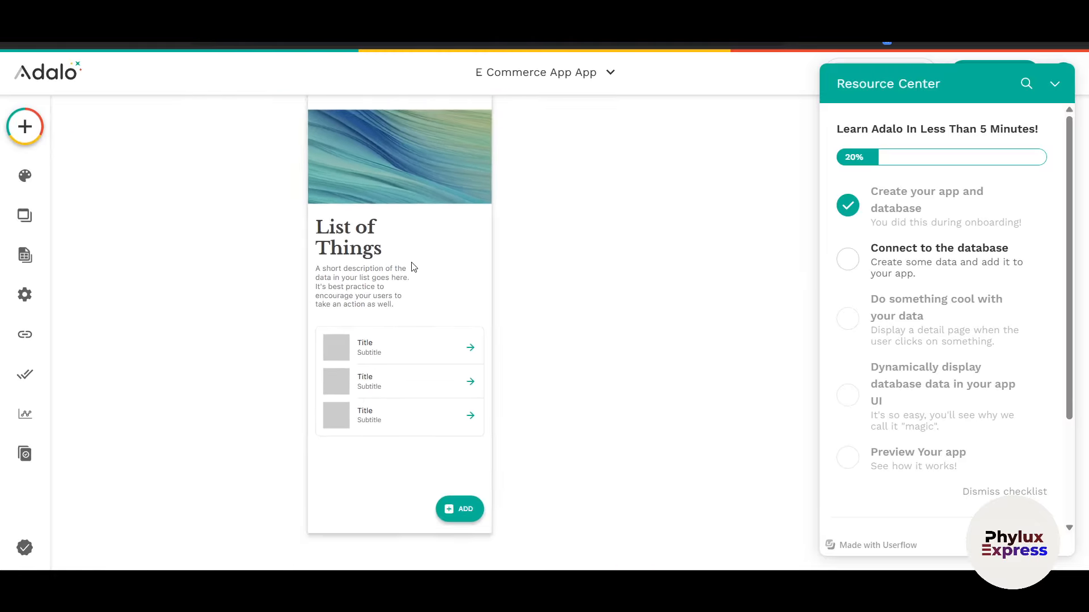
scroll(413, 268, right, 7)
scroll(414, 274, right, 5)
scroll(410, 272, up, 1)
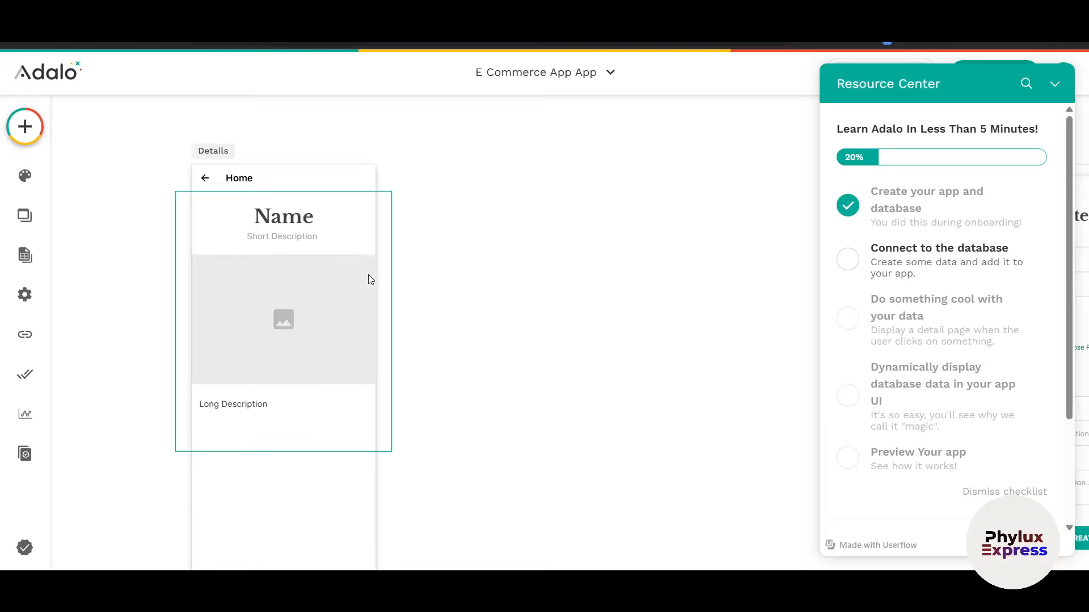
scroll(333, 315, right, 10)
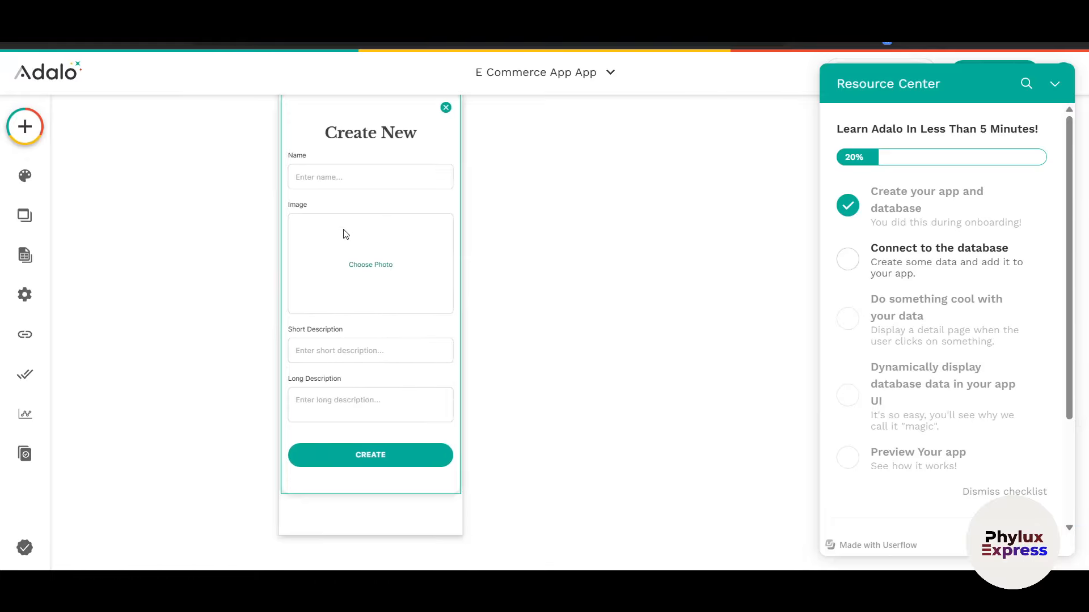
scroll(348, 294, right, 7)
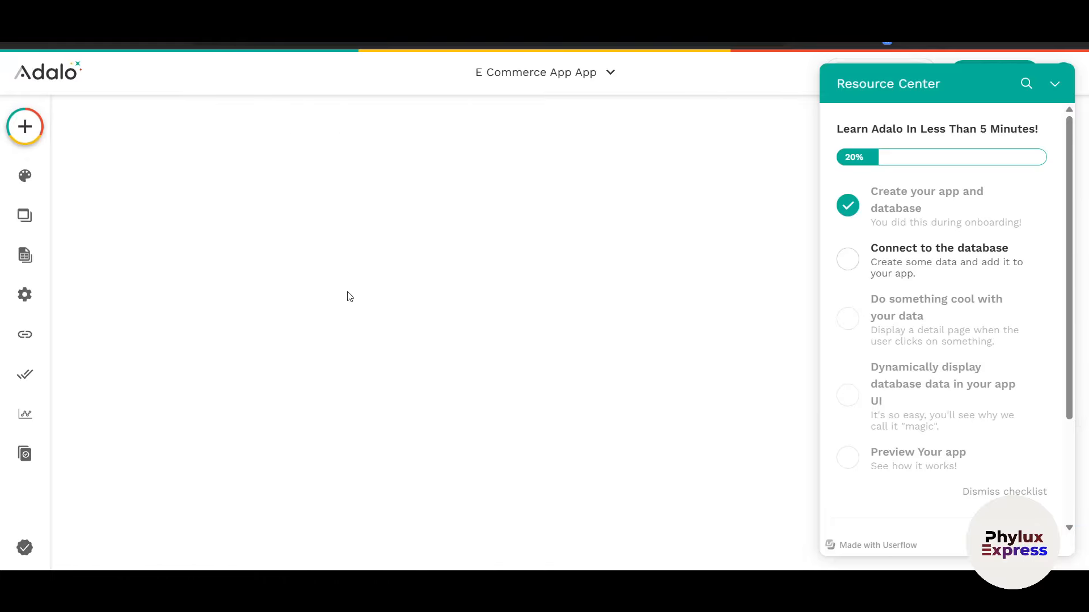
Step: Collapse the Resource Center checklist and browse the add-components Sections panel
click(1055, 84)
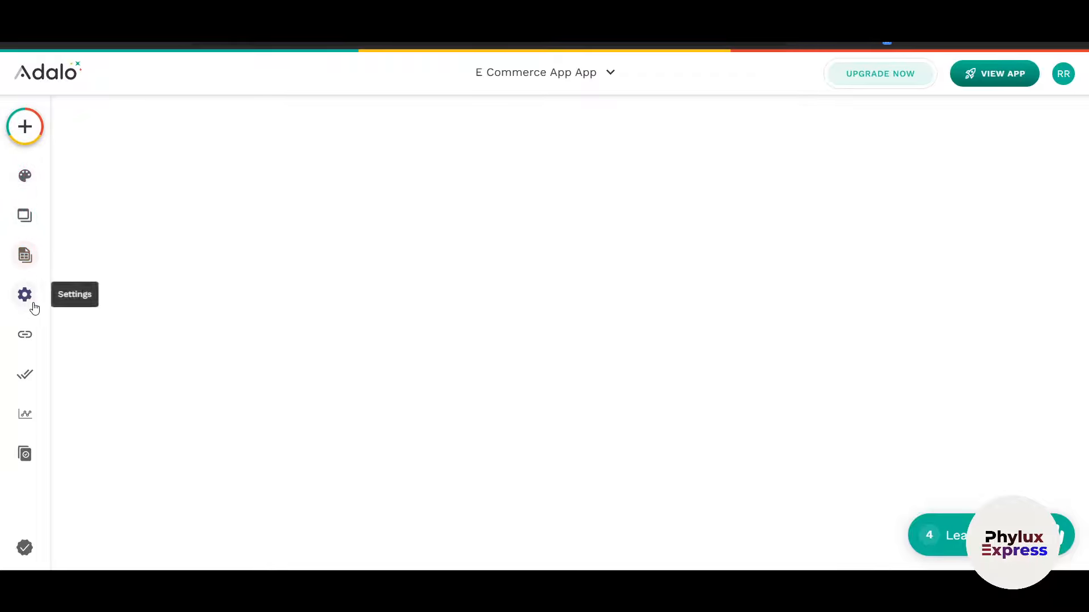
click(21, 135)
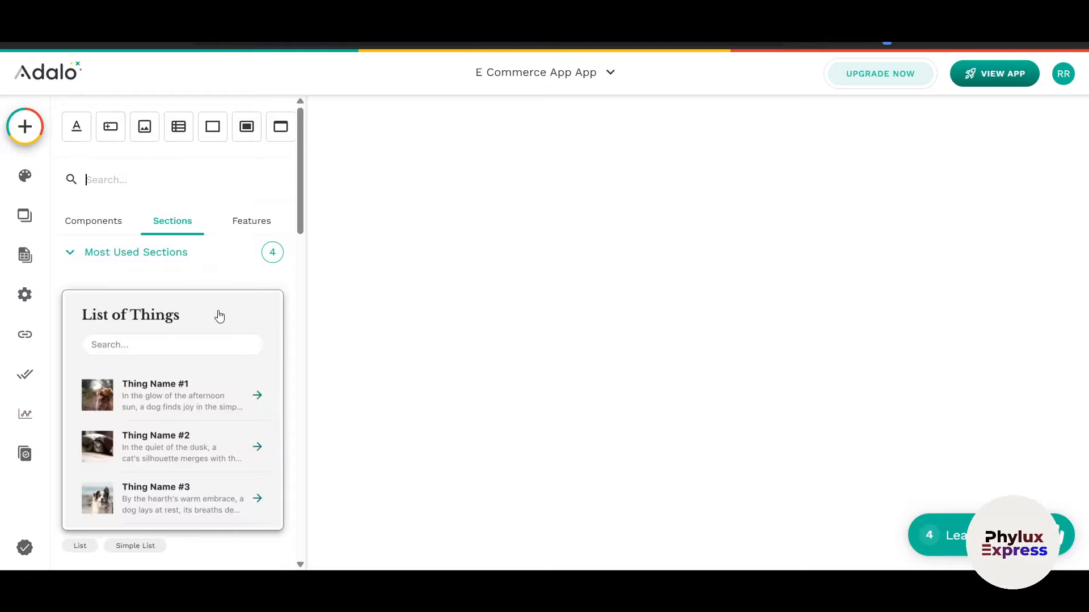
scroll(219, 316, down, 10)
scroll(221, 316, up, 8)
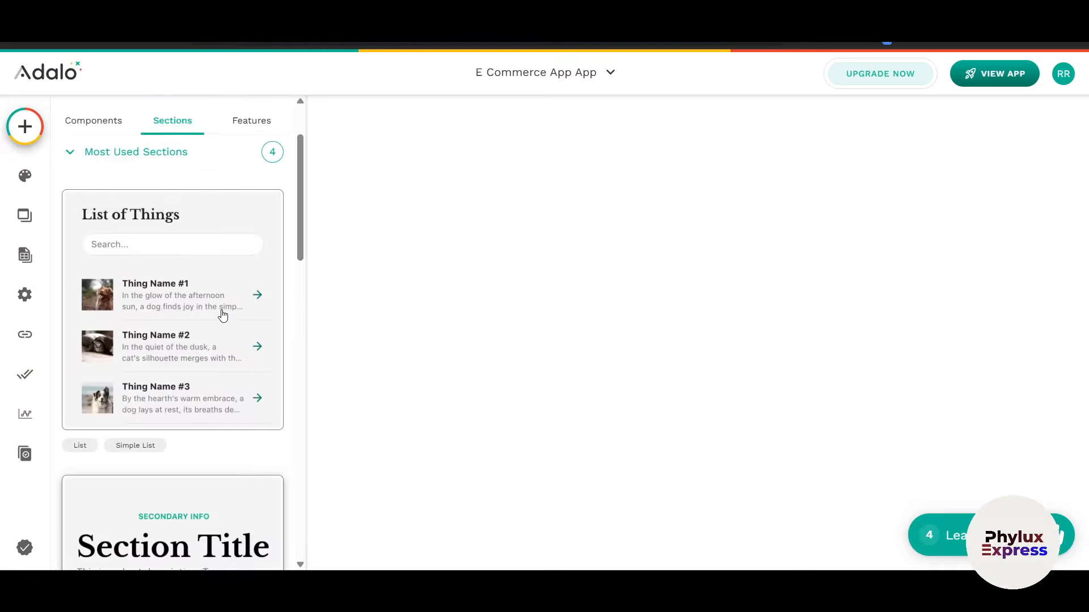
scroll(222, 315, up, 2)
scroll(607, 318, left, 15)
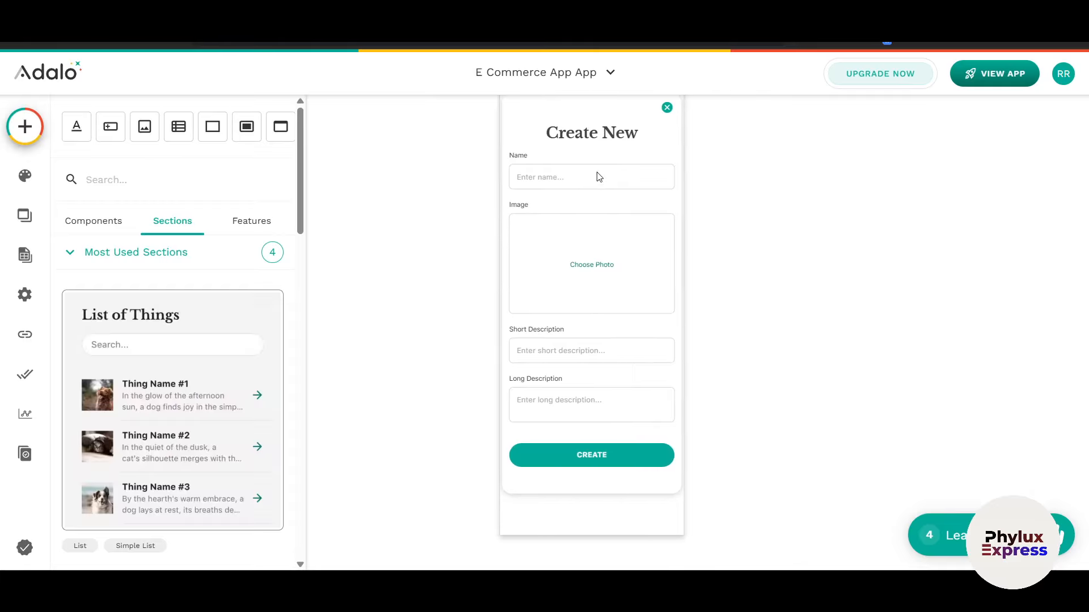
Step: Select the Home List screen's Main List Group on the canvas
click(513, 72)
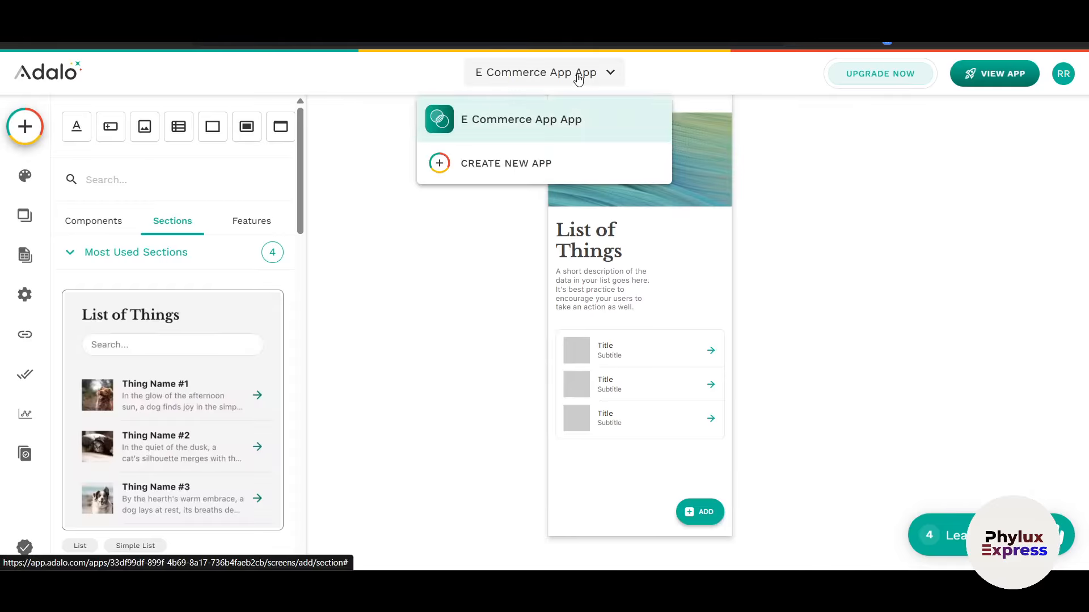
click(476, 323)
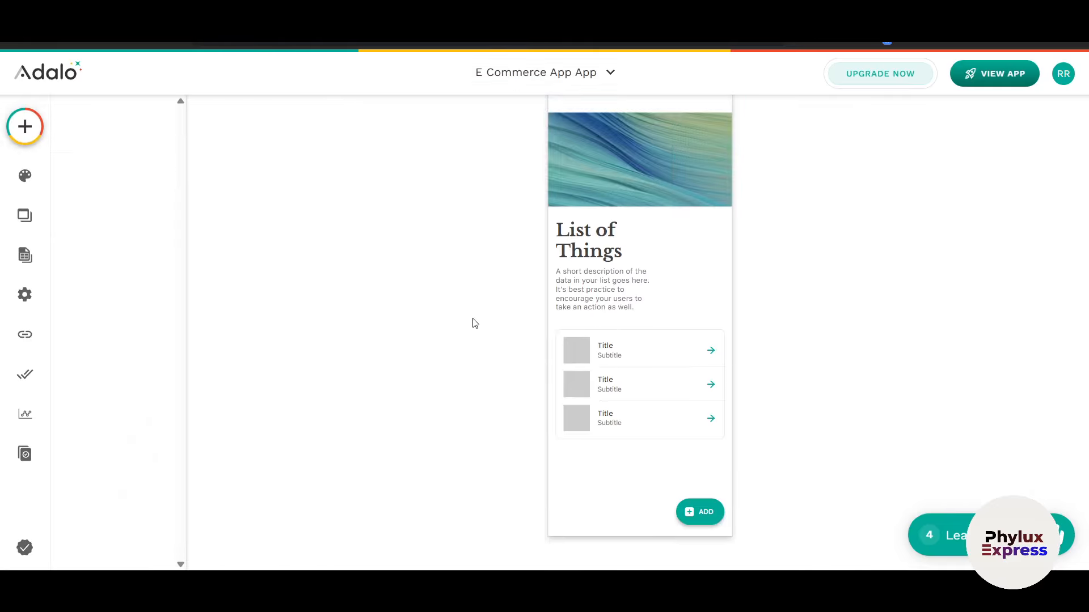
click(588, 234)
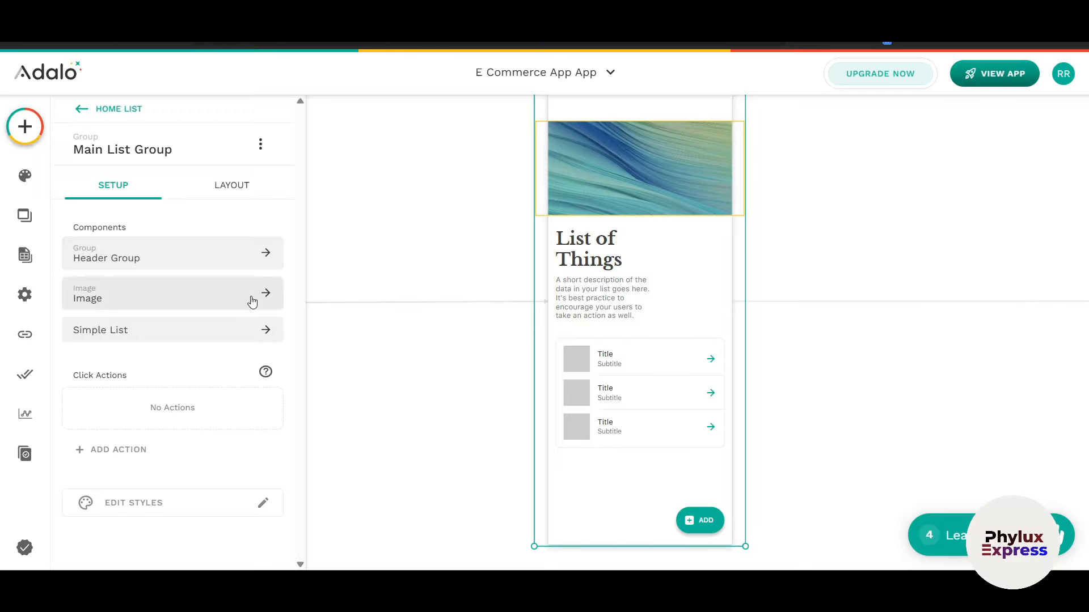
Step: Select the Log In screen's header image on the canvas
scroll(505, 328, left, 10)
click(490, 150)
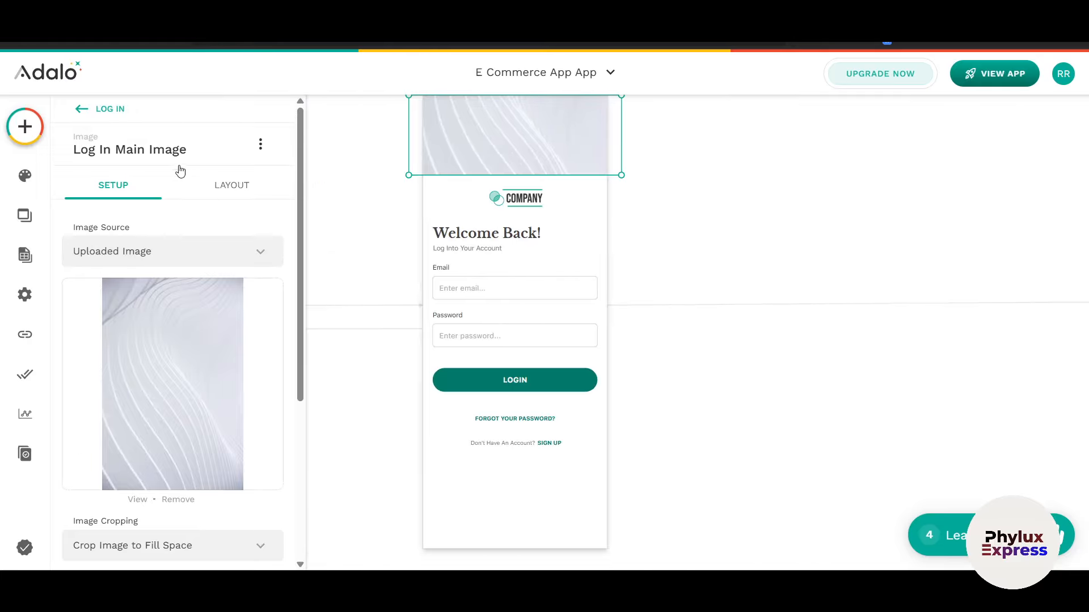
click(593, 215)
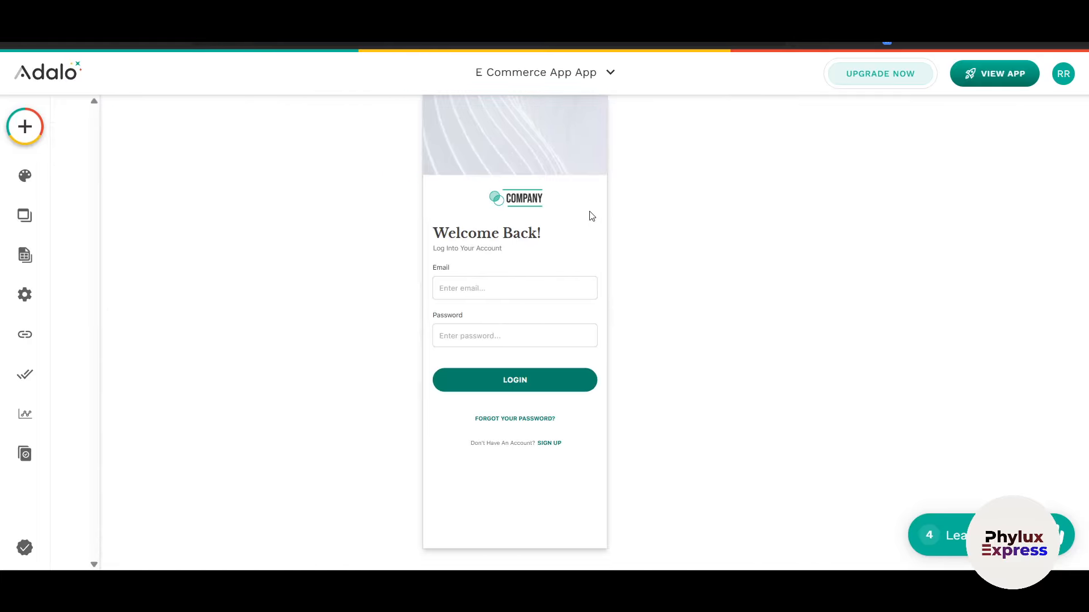
scroll(591, 214, up, 2)
click(486, 163)
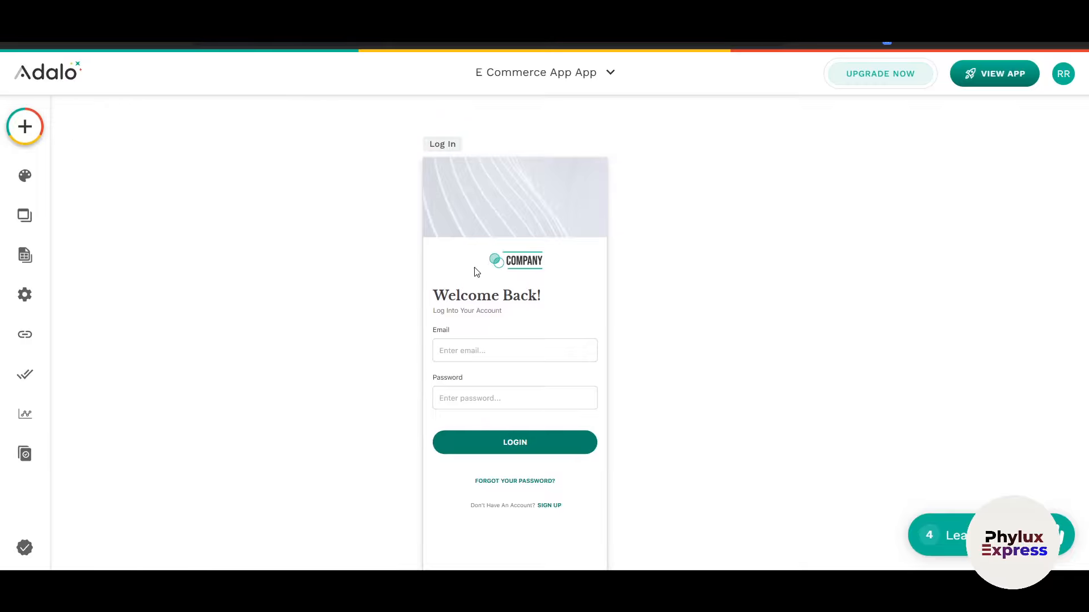
Step: Show the login form's settings: Users collection with the Log the User In action
click(457, 324)
scroll(393, 316, down, 1)
scroll(393, 315, down, 1)
click(145, 270)
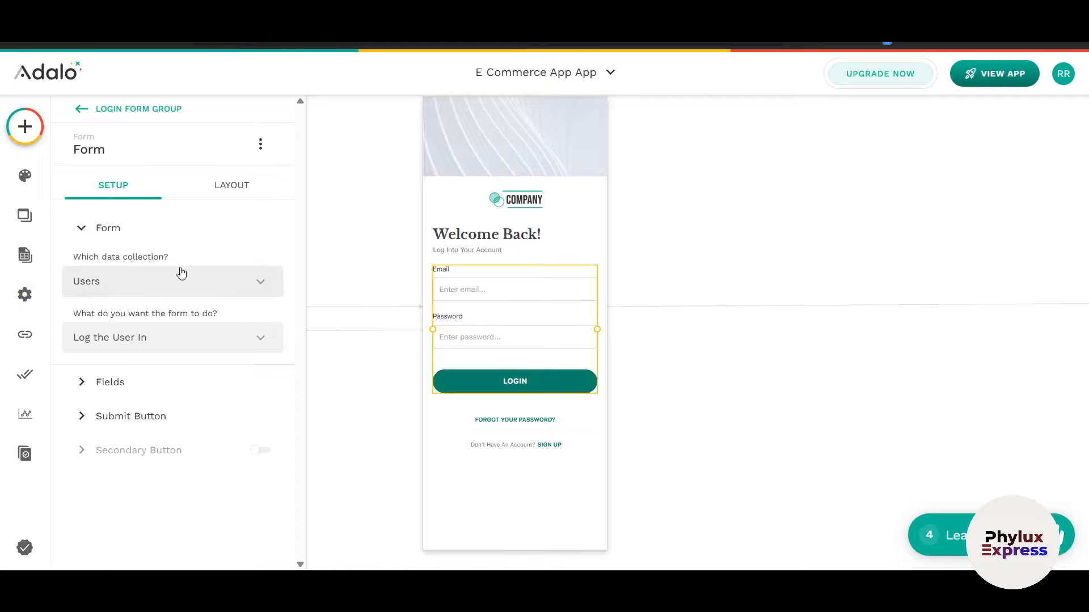
Step: Set the login form's width to scale with its parent, leaving anchoring unchanged
click(242, 190)
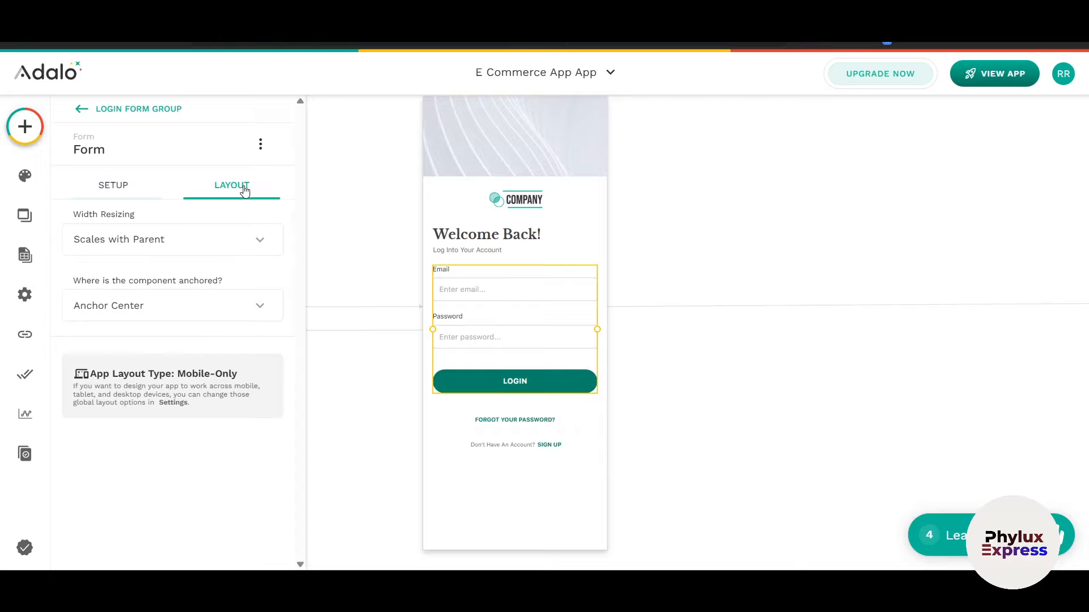
click(220, 230)
click(151, 316)
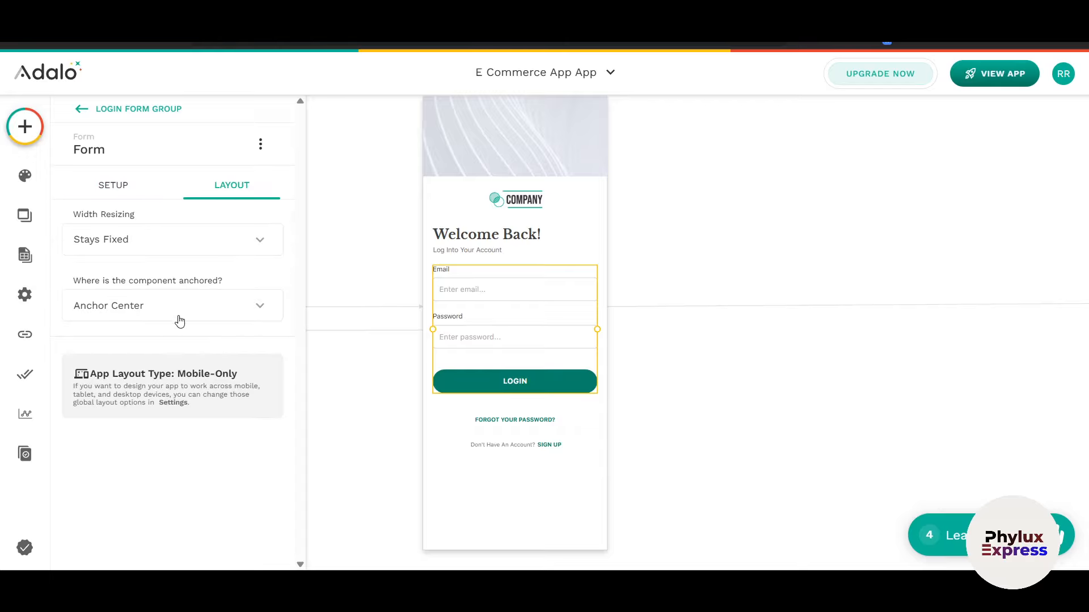
click(163, 243)
click(135, 276)
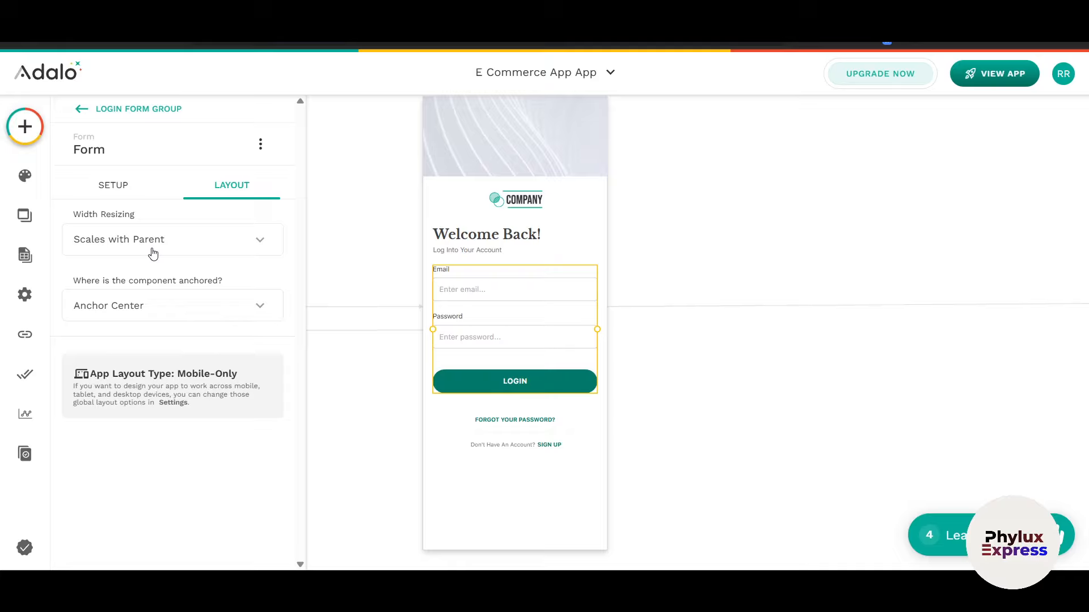
click(179, 311)
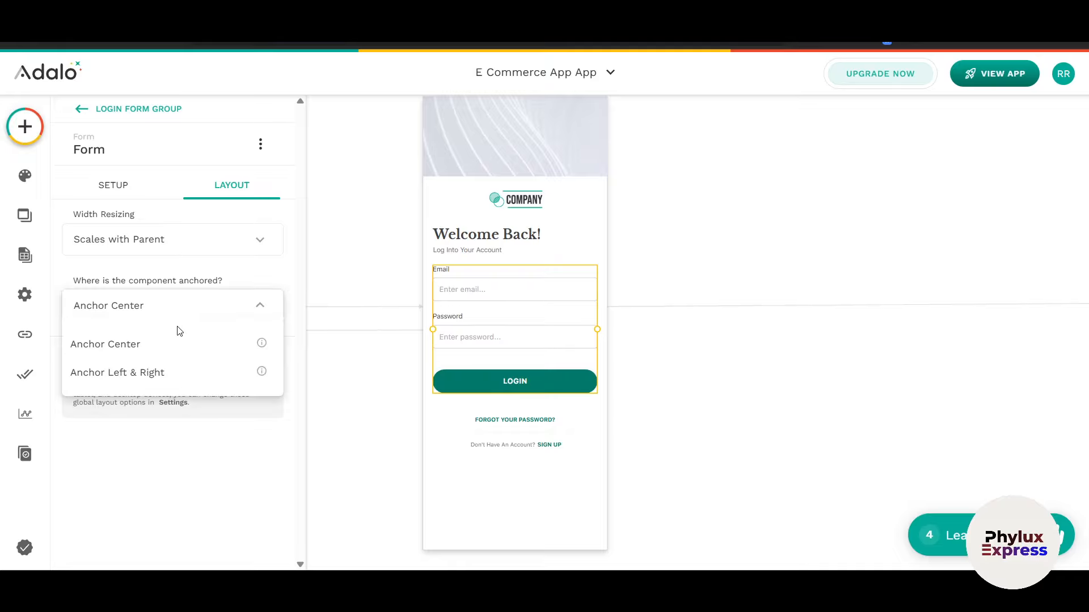
click(187, 430)
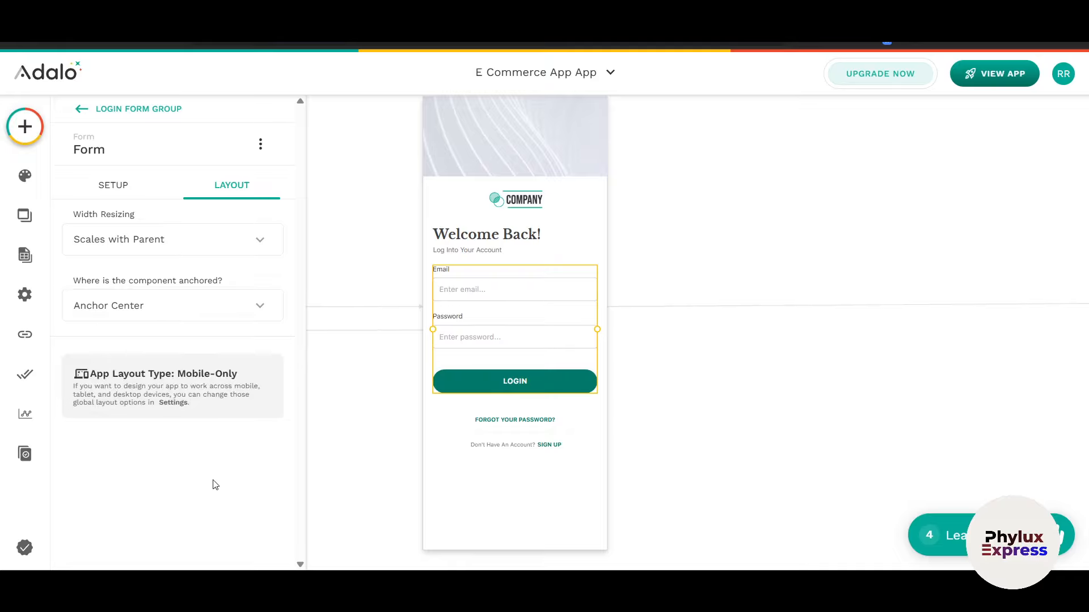
click(131, 191)
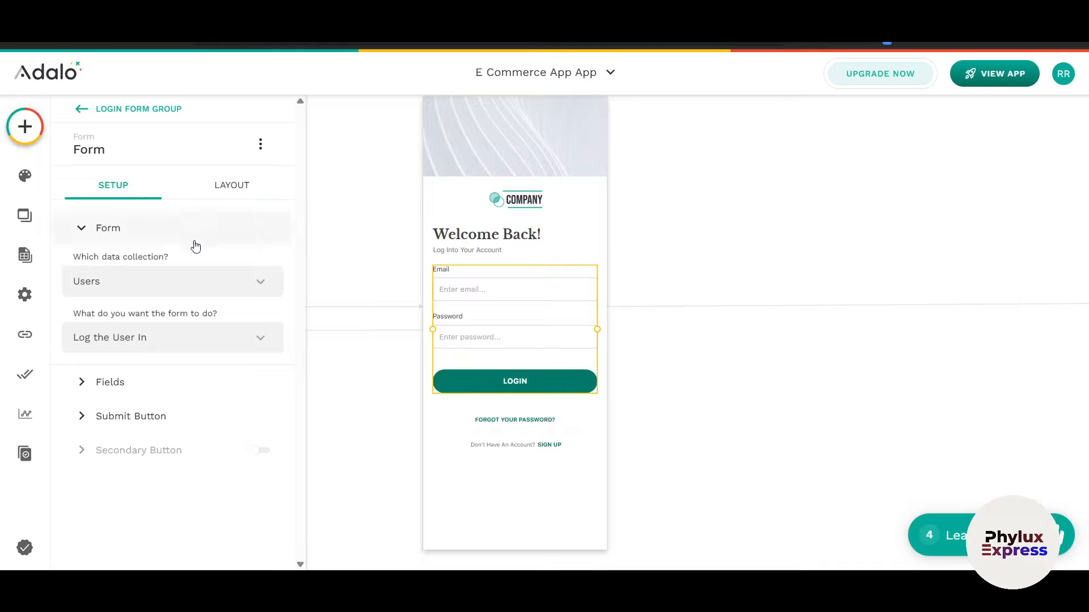
Step: Add a Create User click action to the Welcome Back! heading, then delete it
click(495, 240)
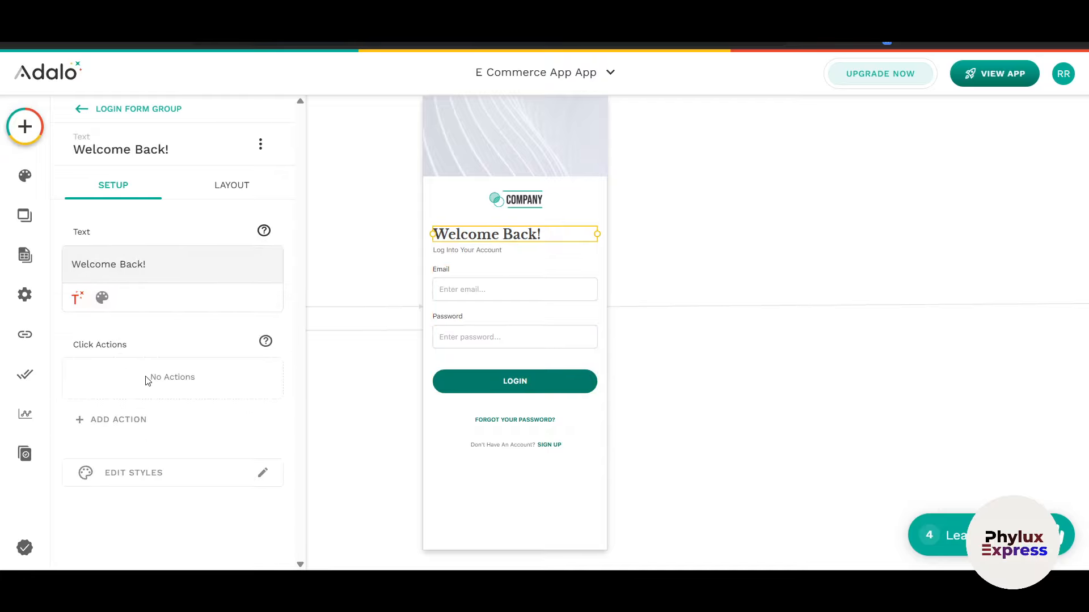
click(117, 421)
mouse_move(188, 140)
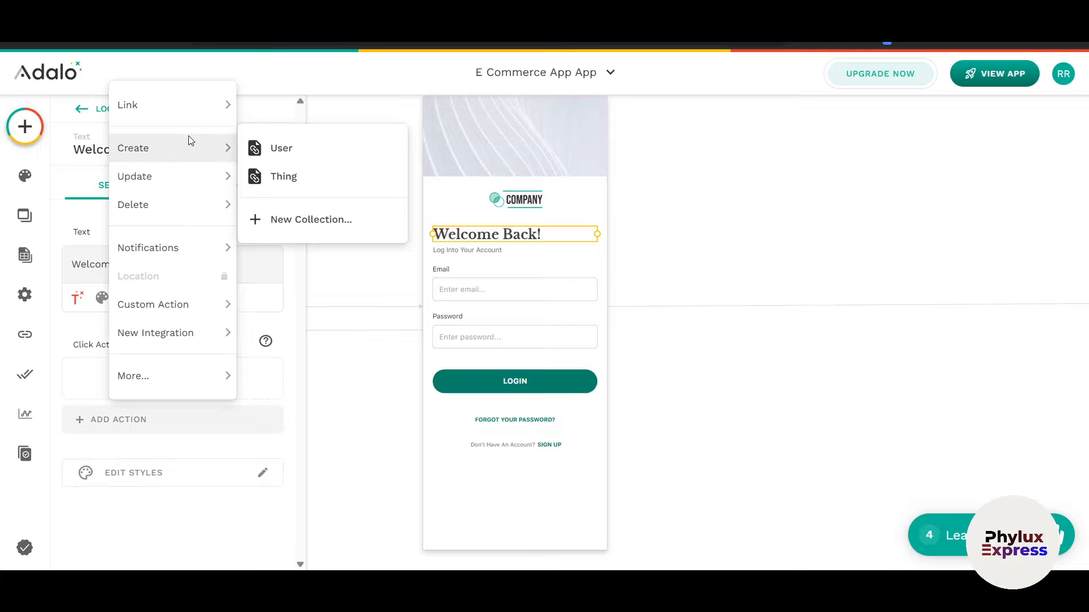
click(282, 148)
scroll(167, 397, down, 6)
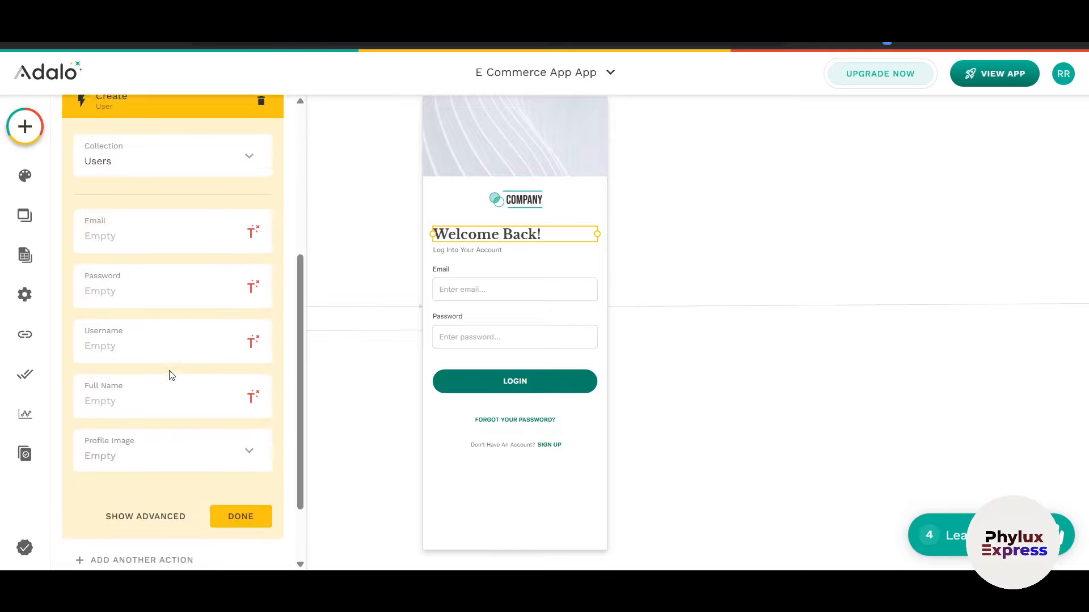
scroll(170, 389, up, 7)
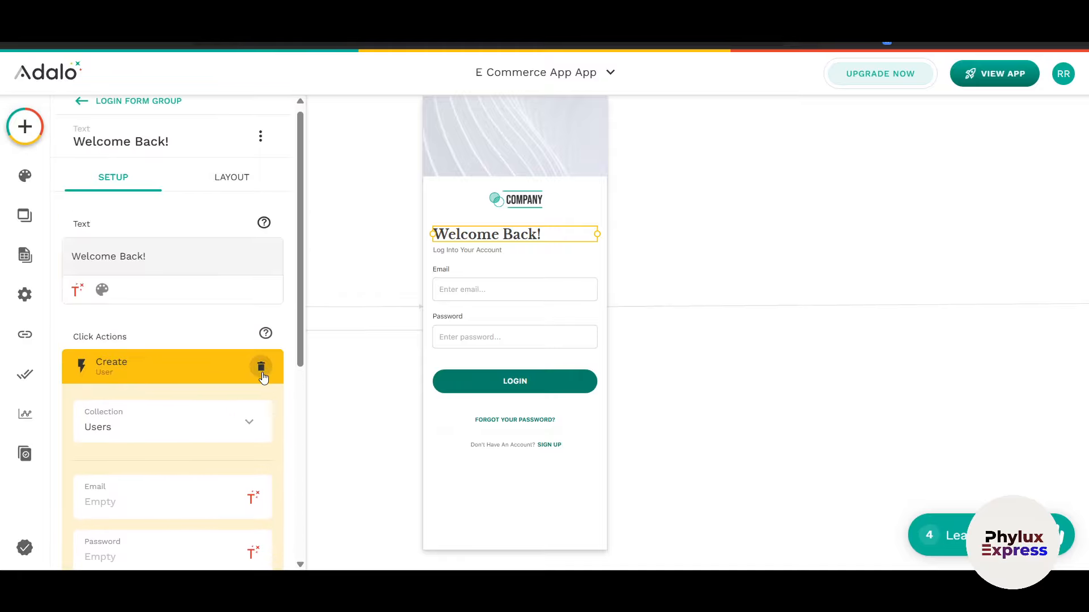
click(260, 367)
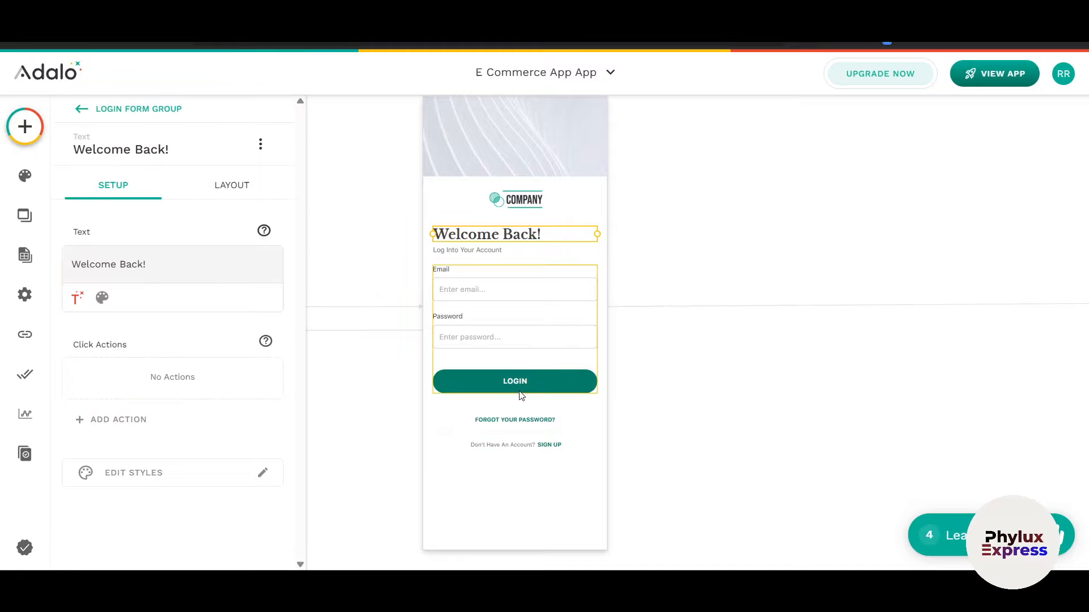
Step: Keep the form on Users with Log the User In, and show its Email and Password fields
click(478, 391)
click(160, 340)
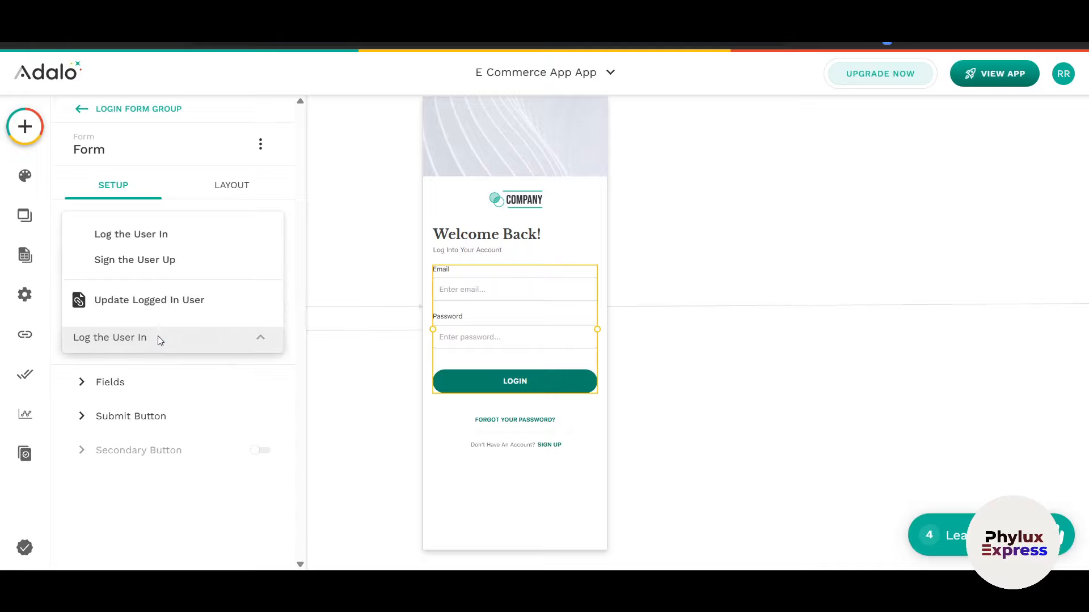
click(264, 203)
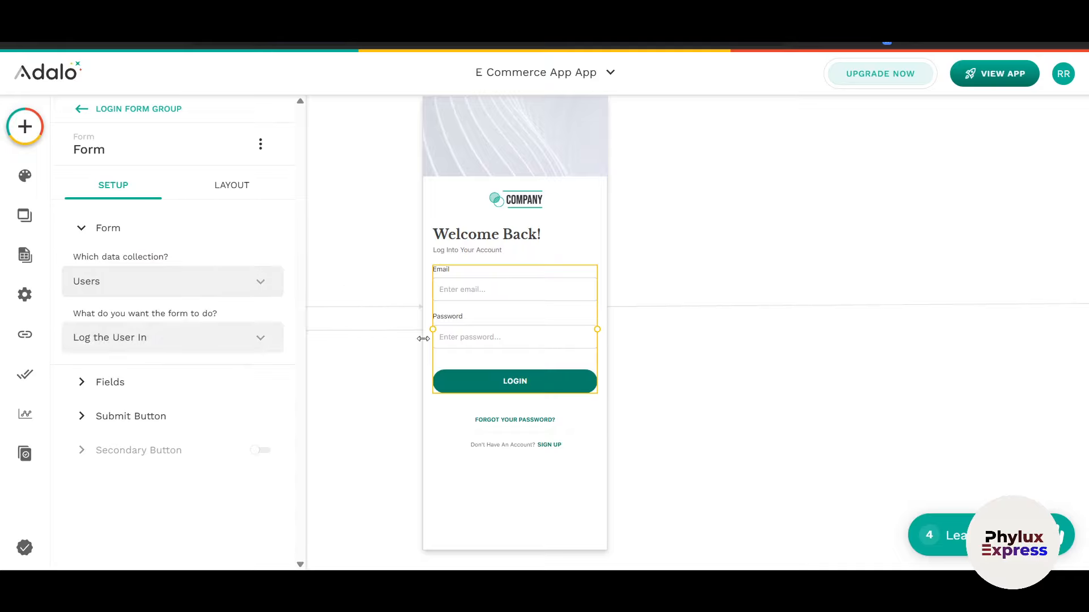
click(165, 290)
click(182, 318)
click(187, 341)
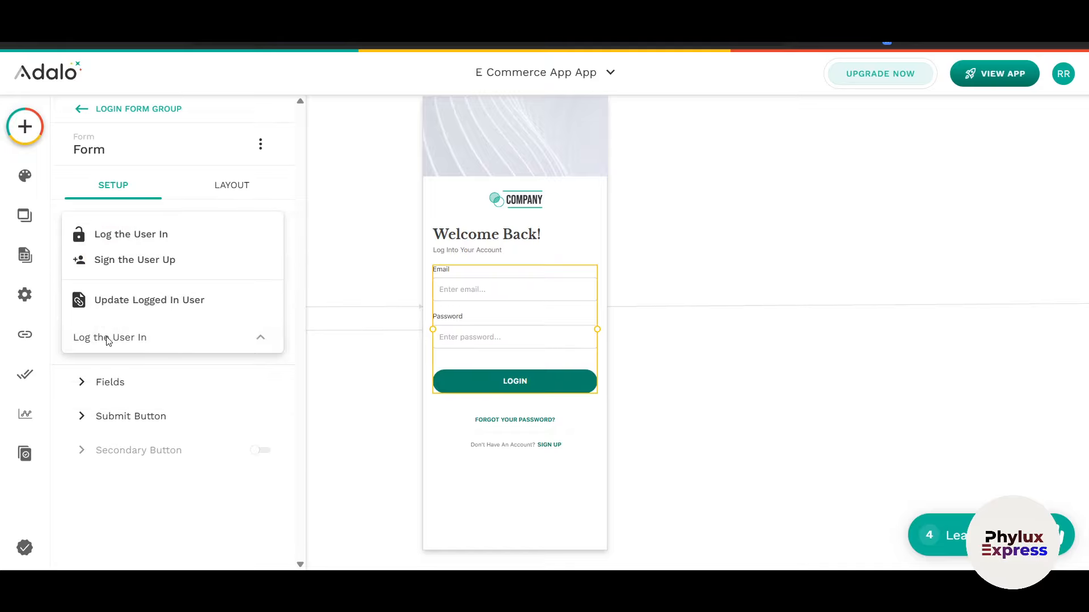
click(153, 337)
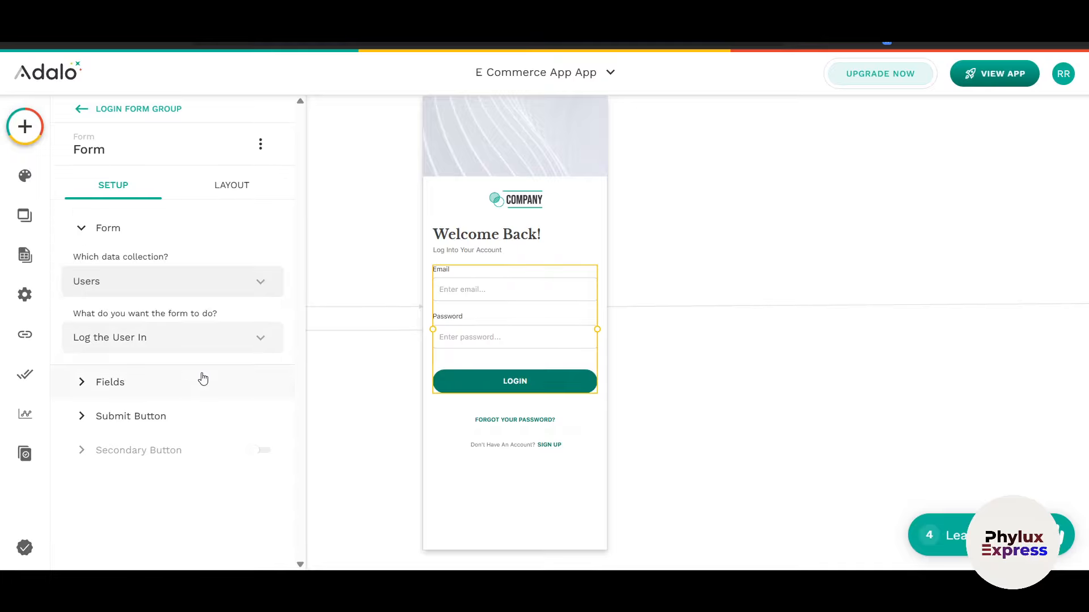
click(158, 390)
scroll(162, 362, down, 2)
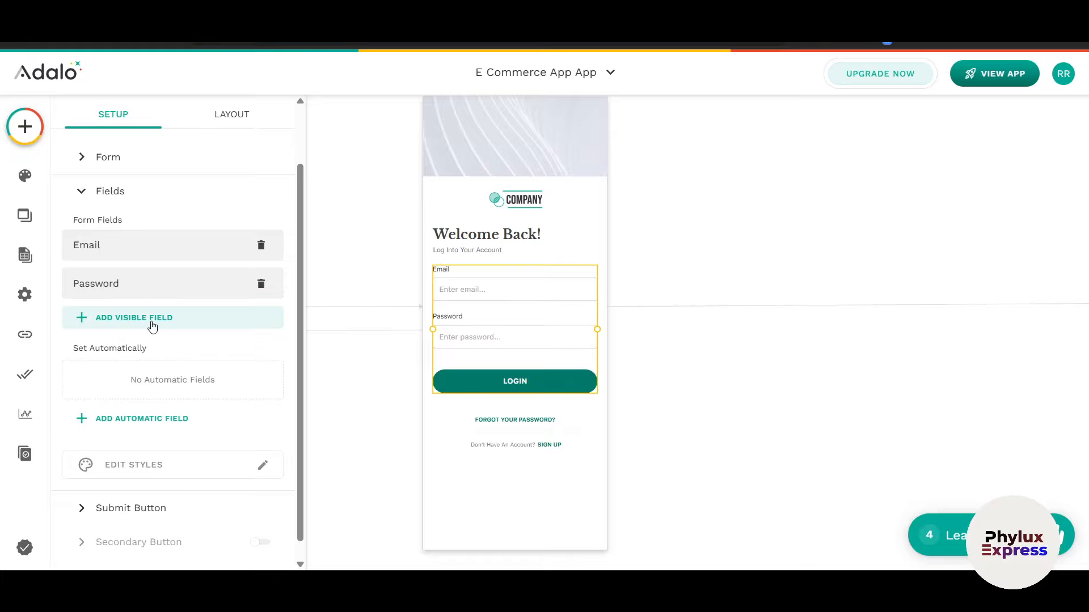
Step: Browse the Add Visible Field list of user fields without adding any
click(152, 418)
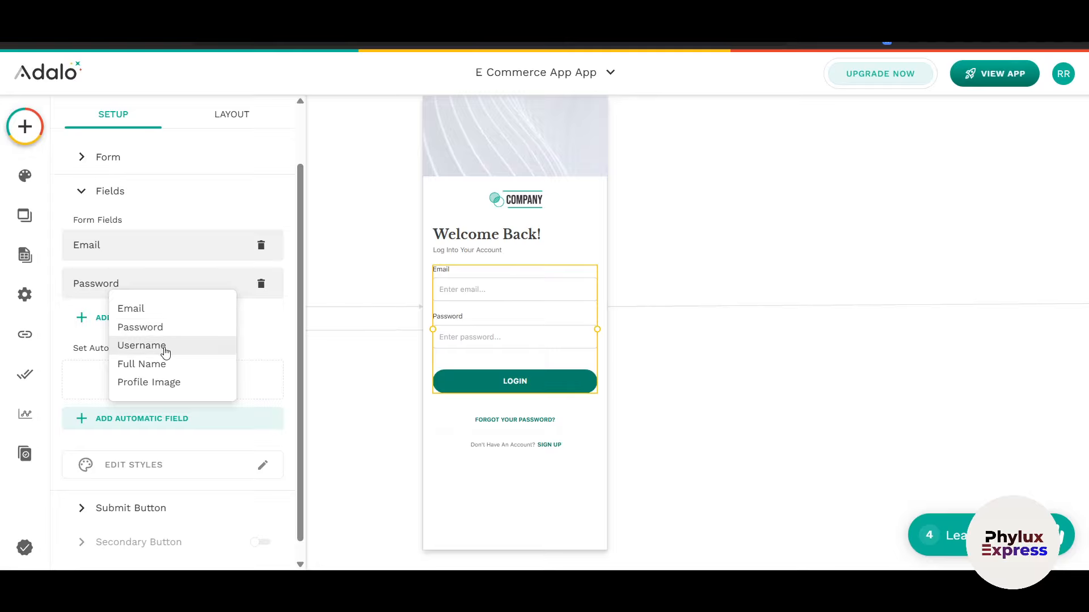
click(260, 343)
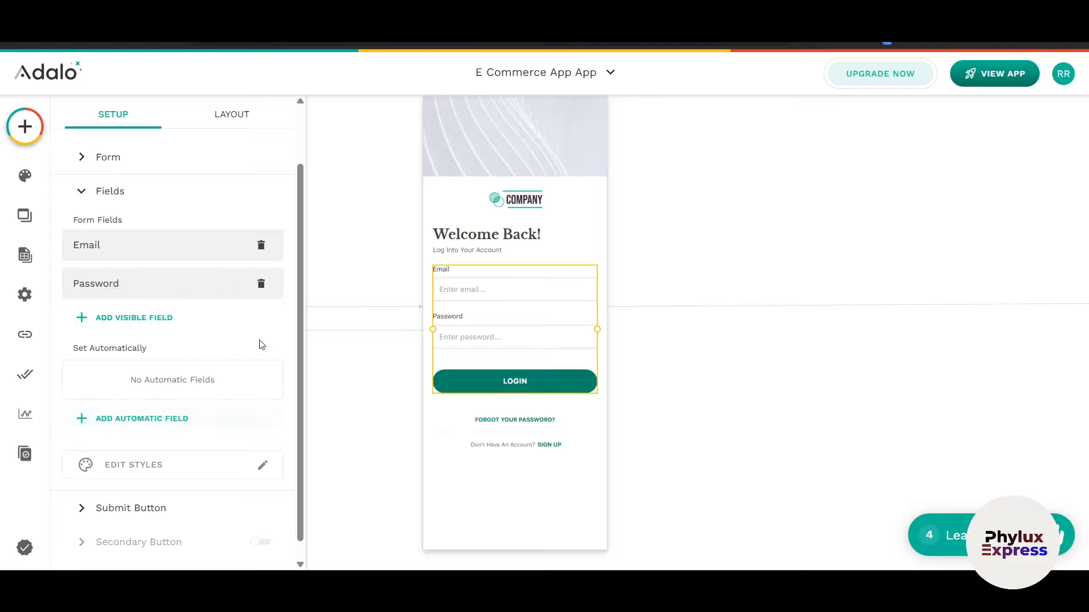
scroll(222, 421, down, 1)
scroll(223, 421, down, 1)
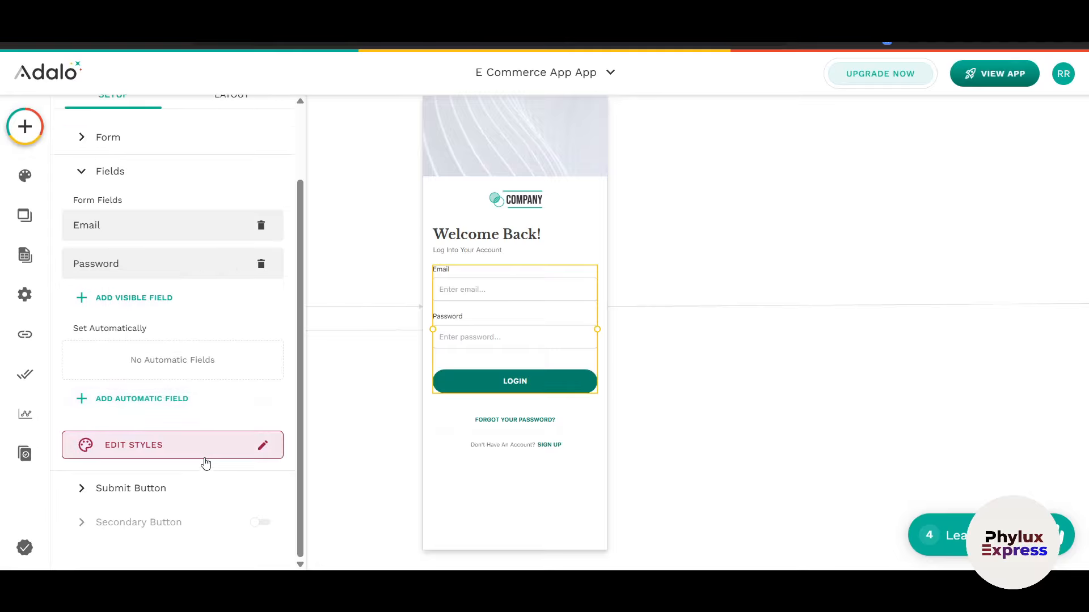
Step: Review the login button's Log In and Home List actions and its Primary Dark, 16 Bold styles
click(134, 497)
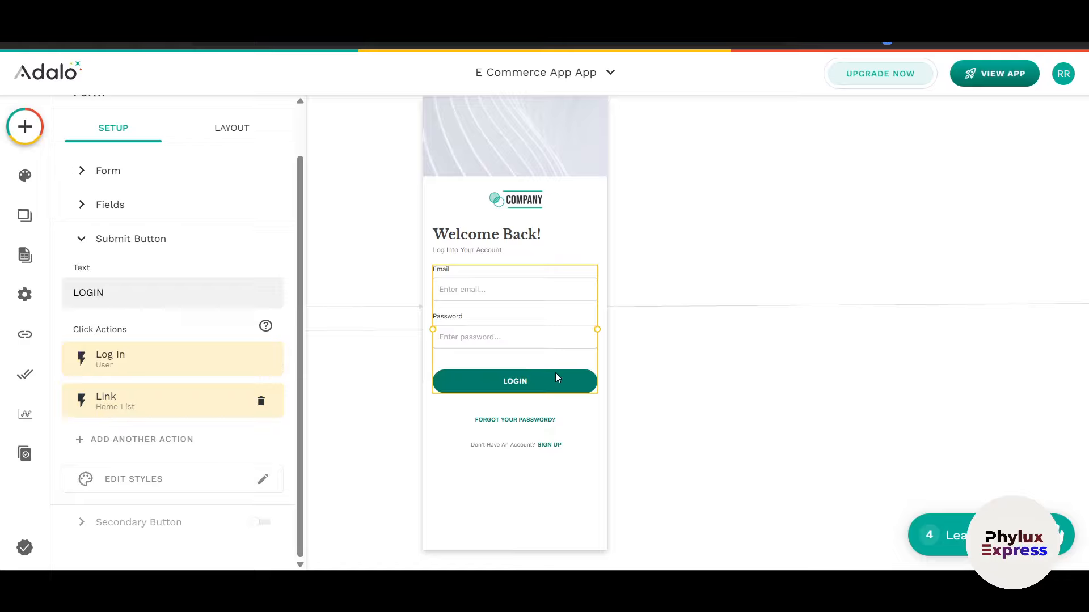
click(233, 487)
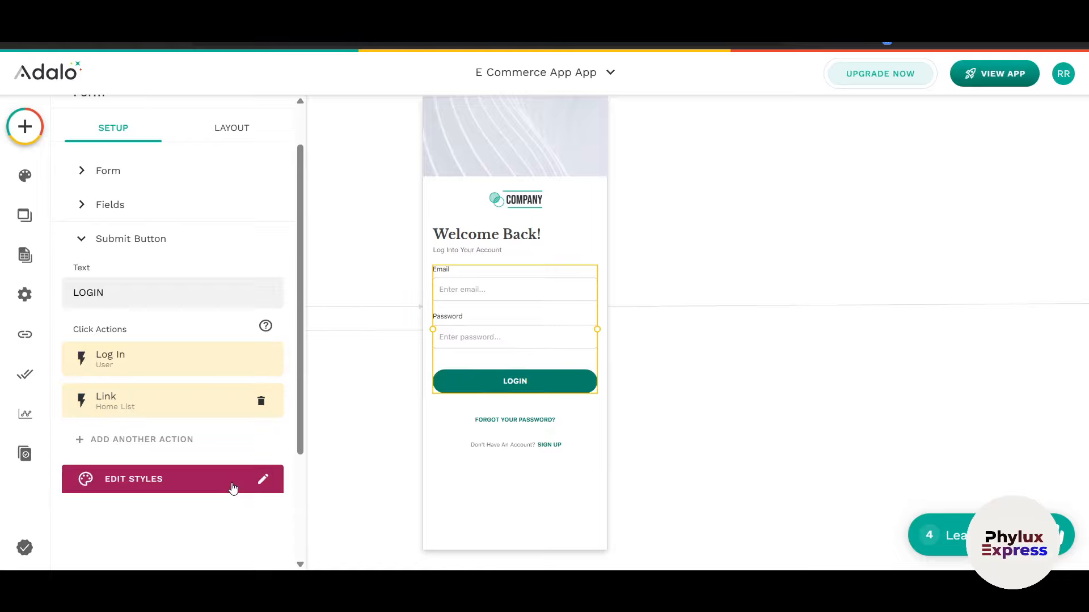
scroll(227, 449, down, 4)
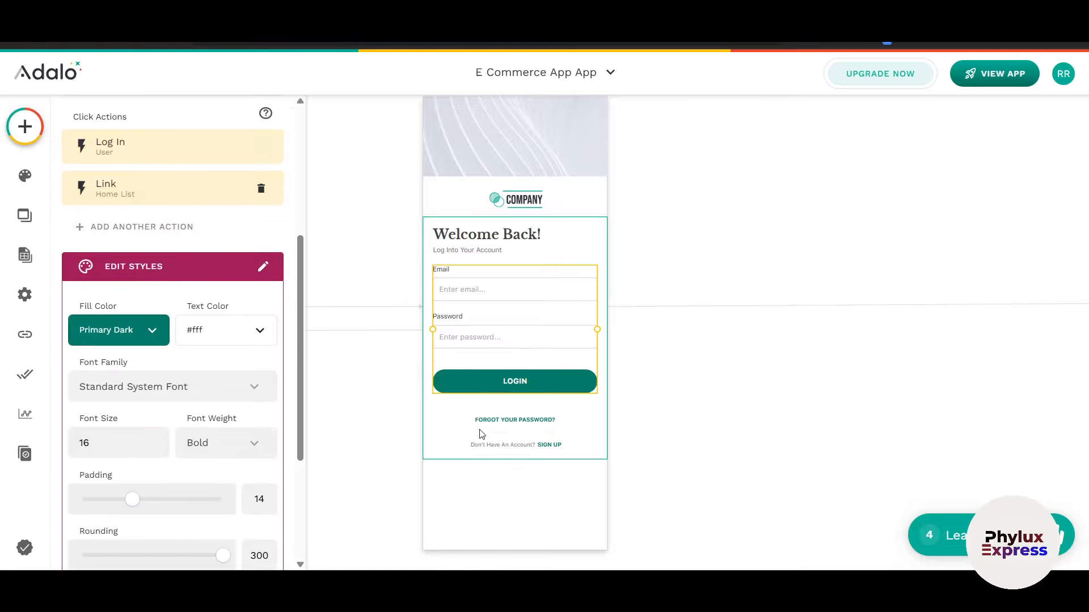
scroll(482, 435, up, 5)
scroll(479, 414, down, 6)
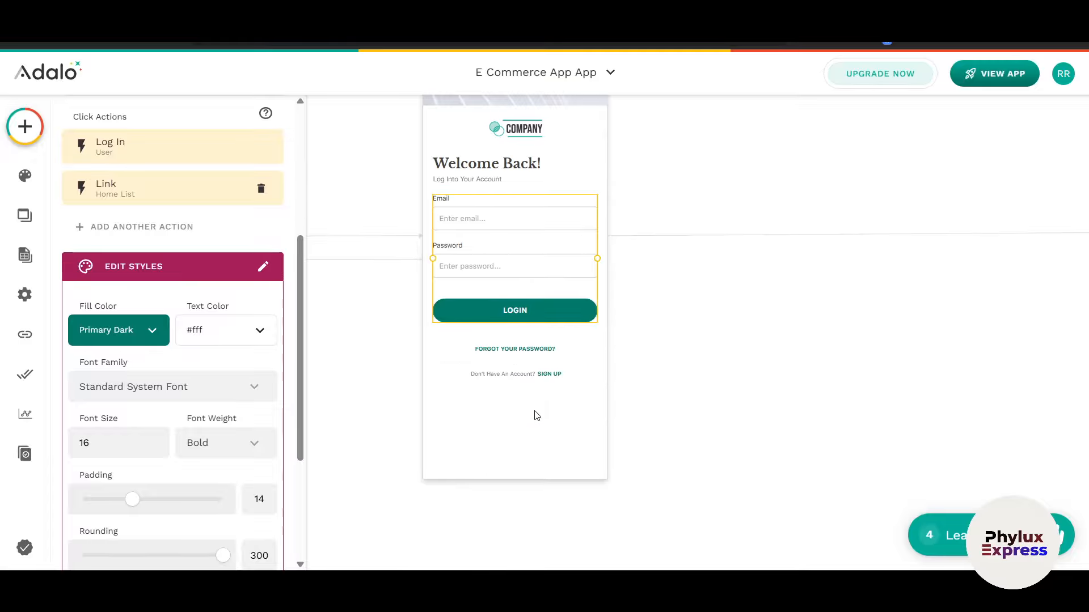
scroll(545, 417, down, 3)
scroll(557, 418, down, 4)
Step: Pan the canvas over to the Details and Create Modal screens
scroll(631, 433, right, 10)
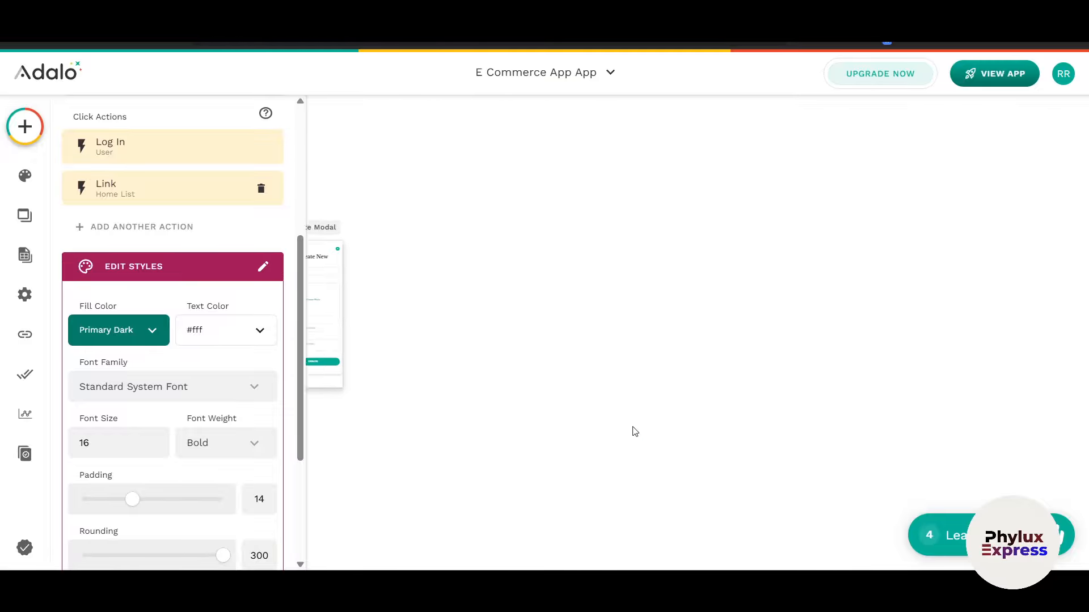
scroll(635, 432, left, 8)
scroll(637, 425, up, 3)
scroll(677, 366, right, 3)
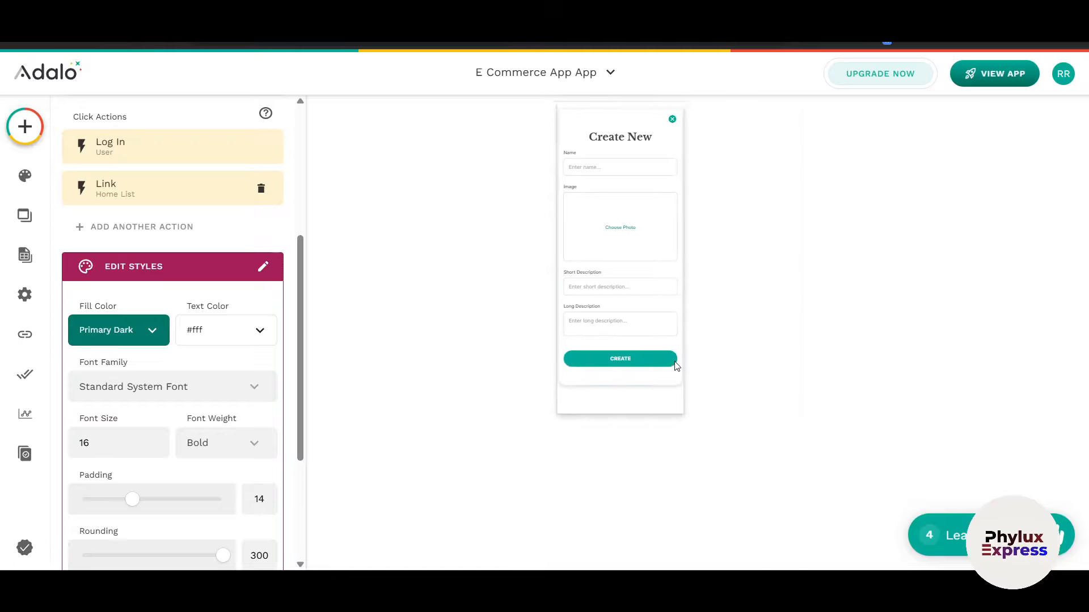
scroll(675, 367, right, 3)
scroll(676, 366, down, 5)
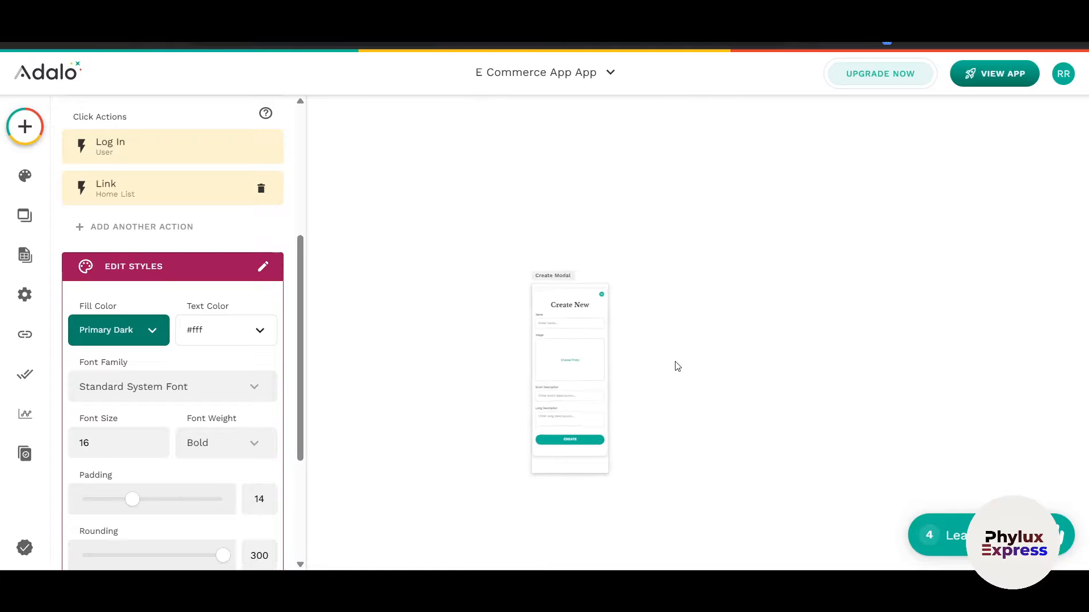
Step: Glance at the branding colours, then list the five app screens and scroll across them
click(22, 183)
click(25, 224)
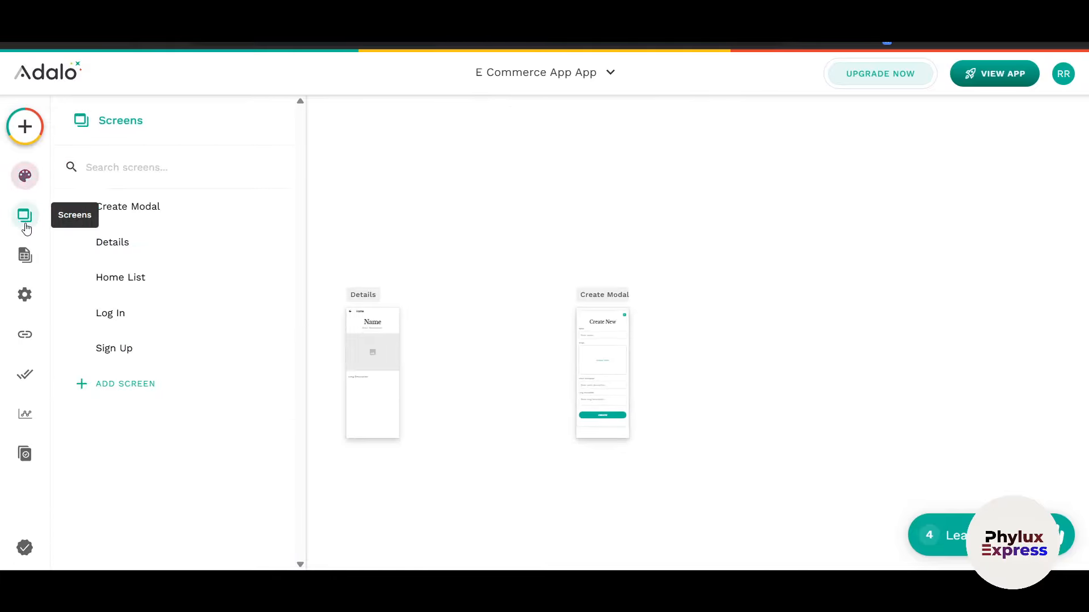
click(25, 176)
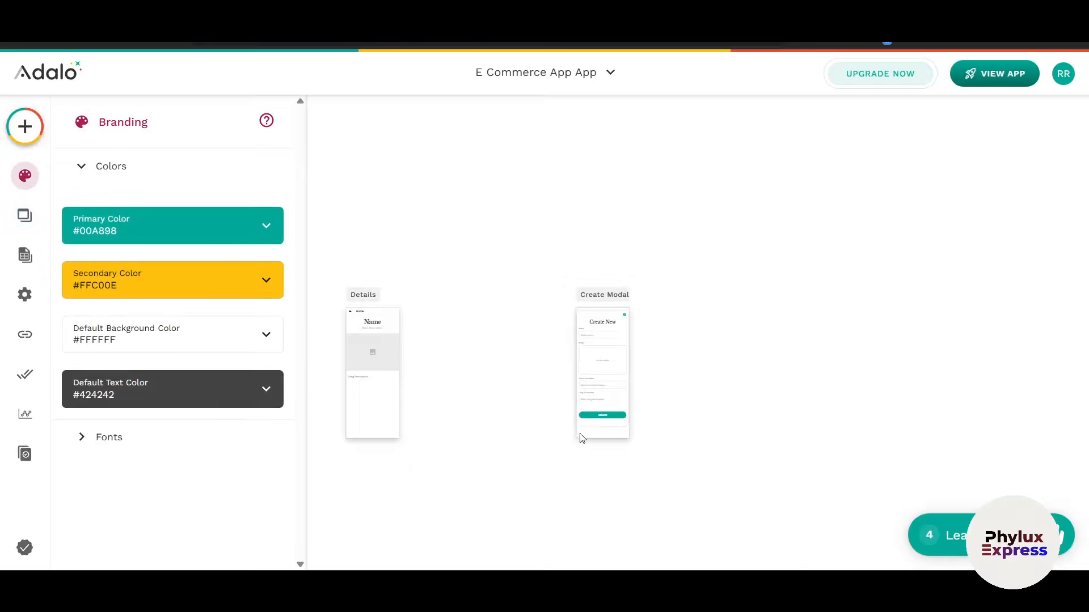
click(25, 215)
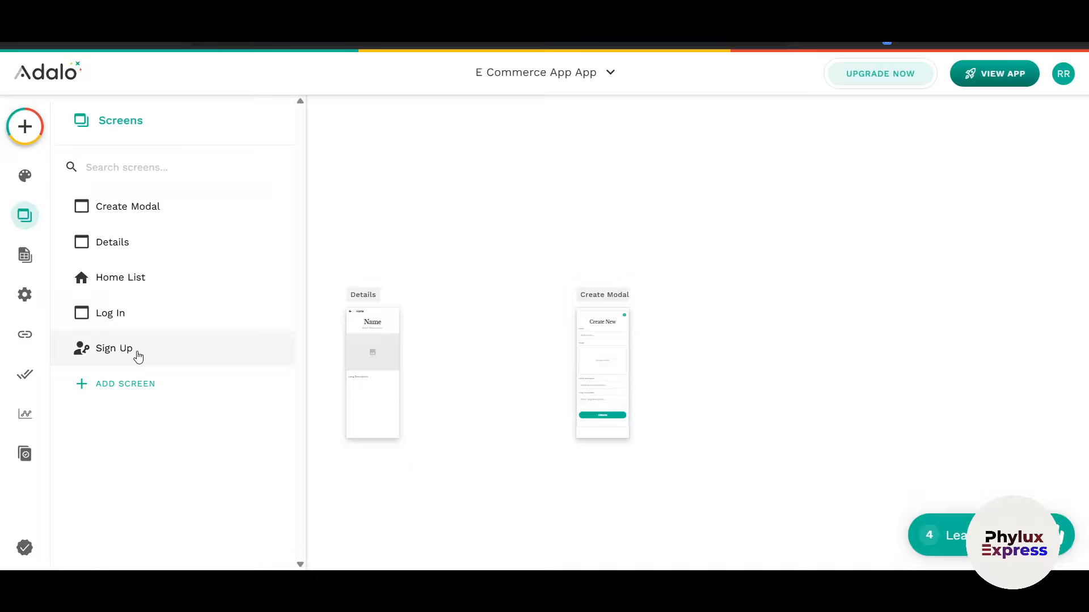
scroll(397, 352, left, 10)
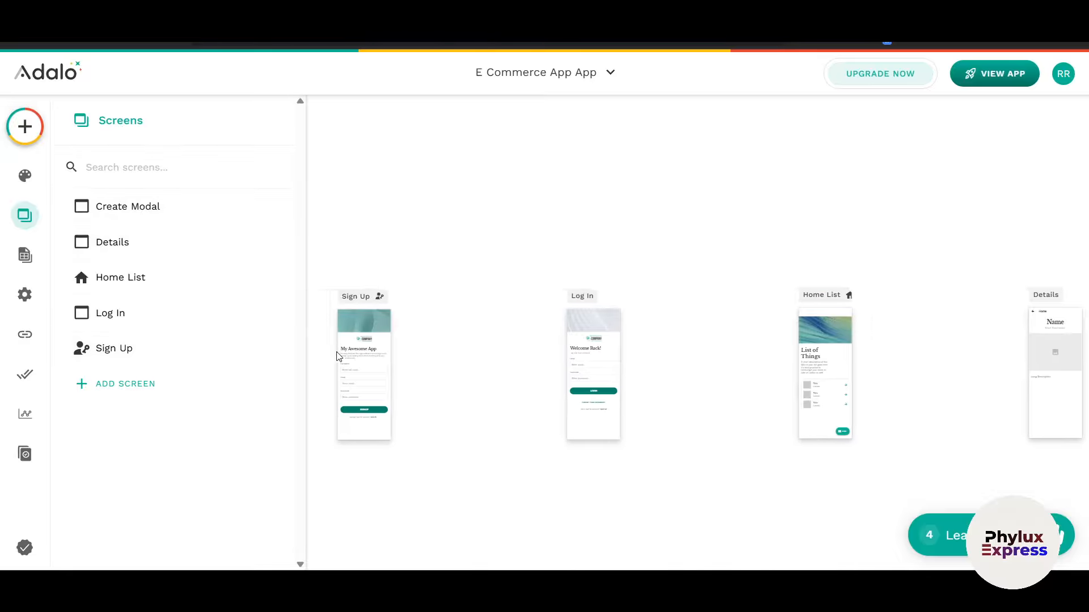
scroll(337, 356, right, 7)
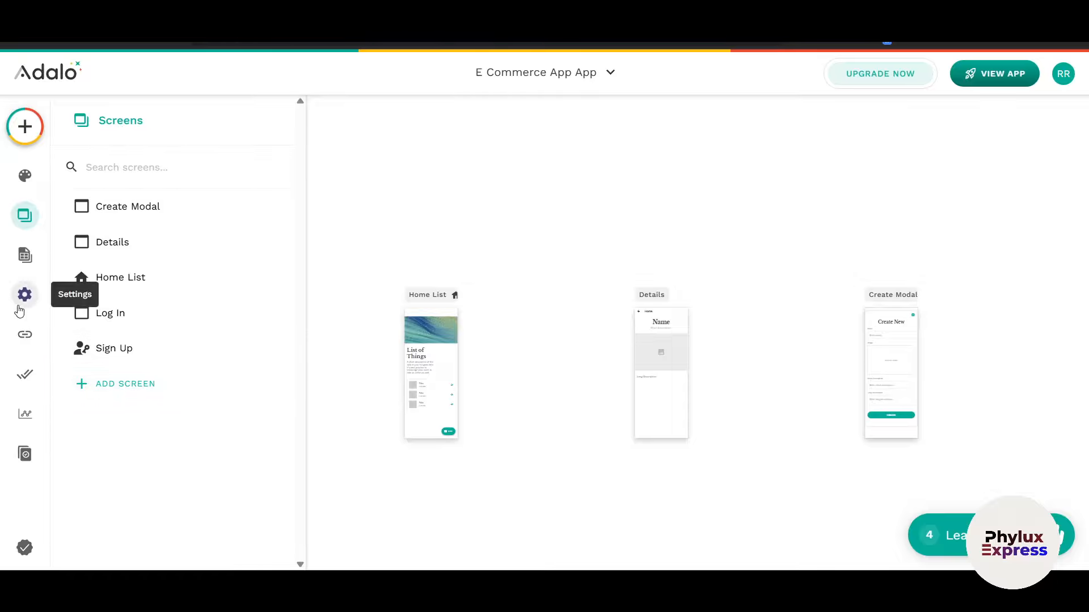
Step: Expand the Things collection in the database to see Name, Image and description, then open App Settings
click(21, 269)
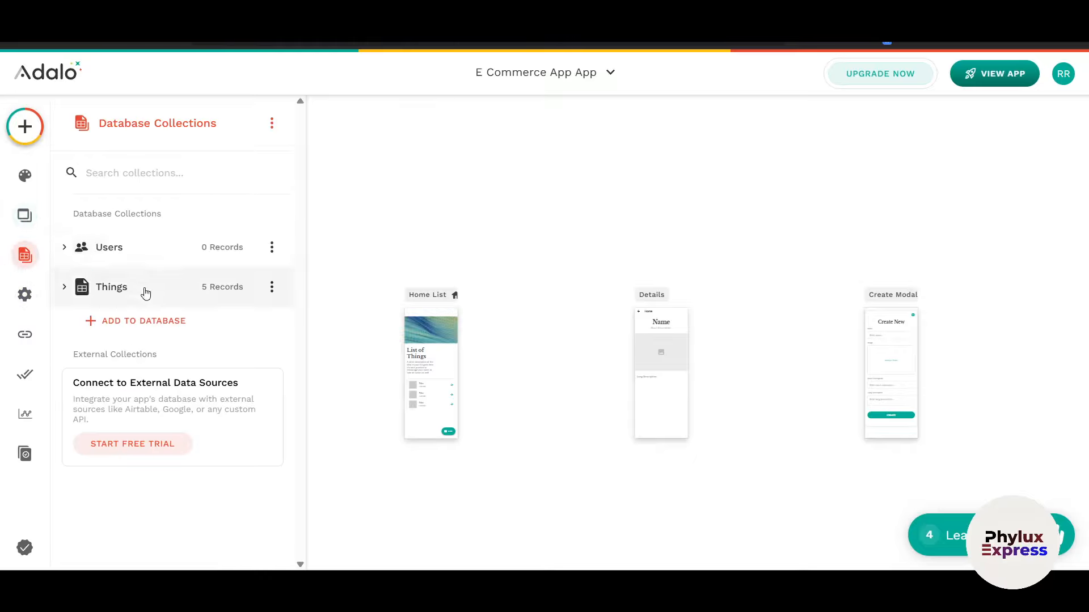
click(163, 299)
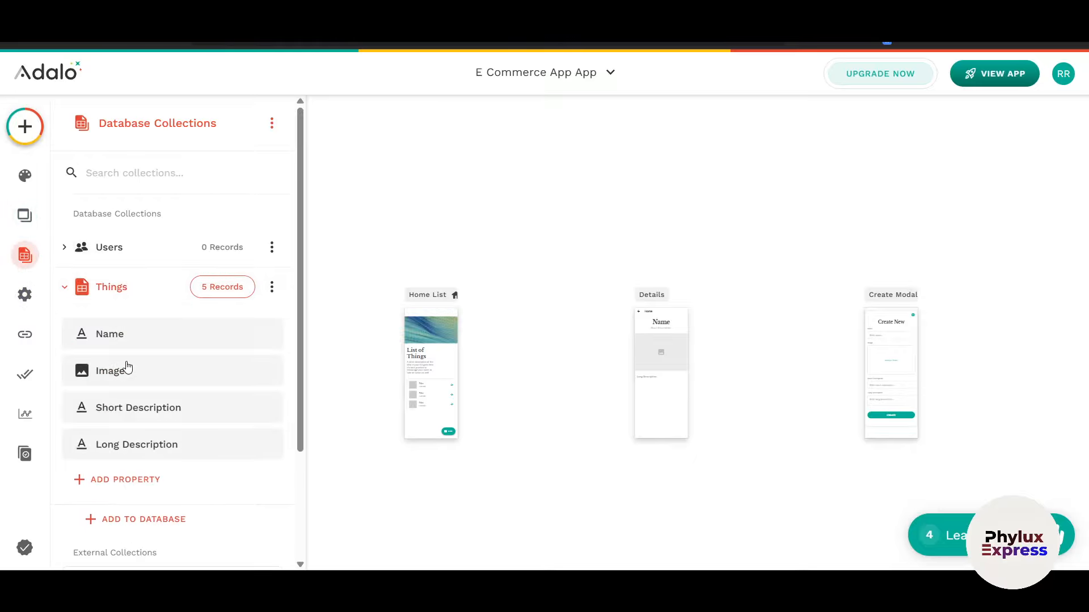
click(25, 295)
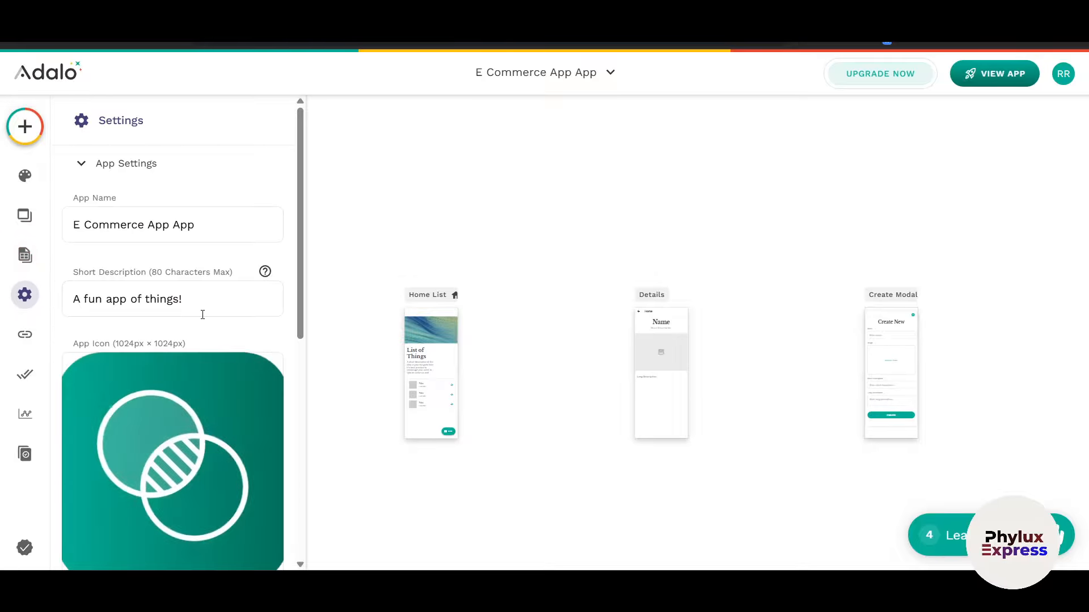
Step: Scroll through App Settings, then show Deep Linking with its Redirect to PWA fallback
scroll(194, 295, down, 3)
scroll(194, 282, up, 3)
scroll(192, 341, down, 3)
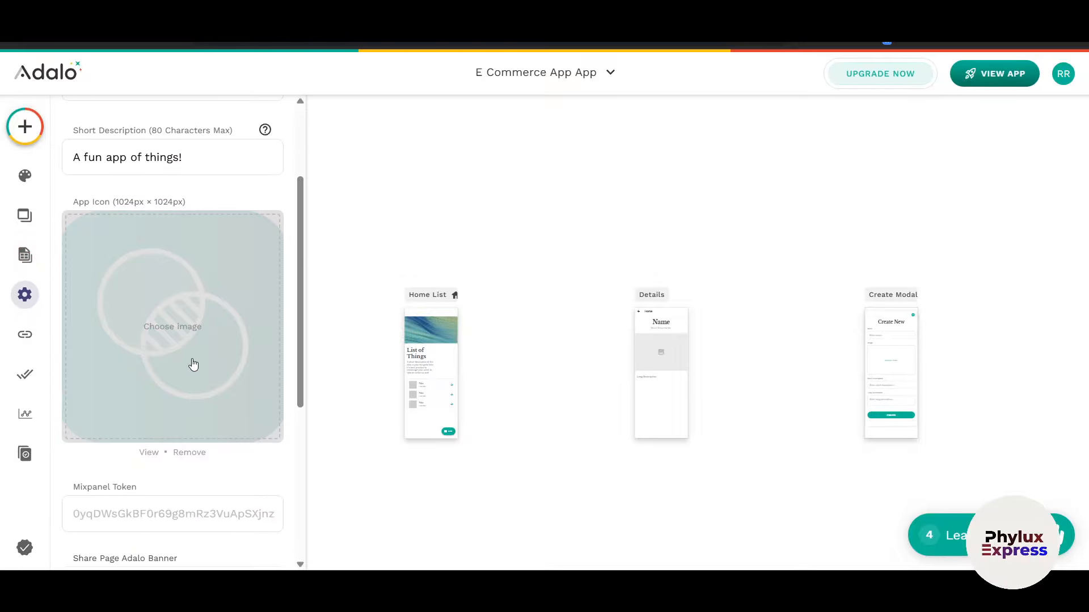
scroll(192, 363, up, 3)
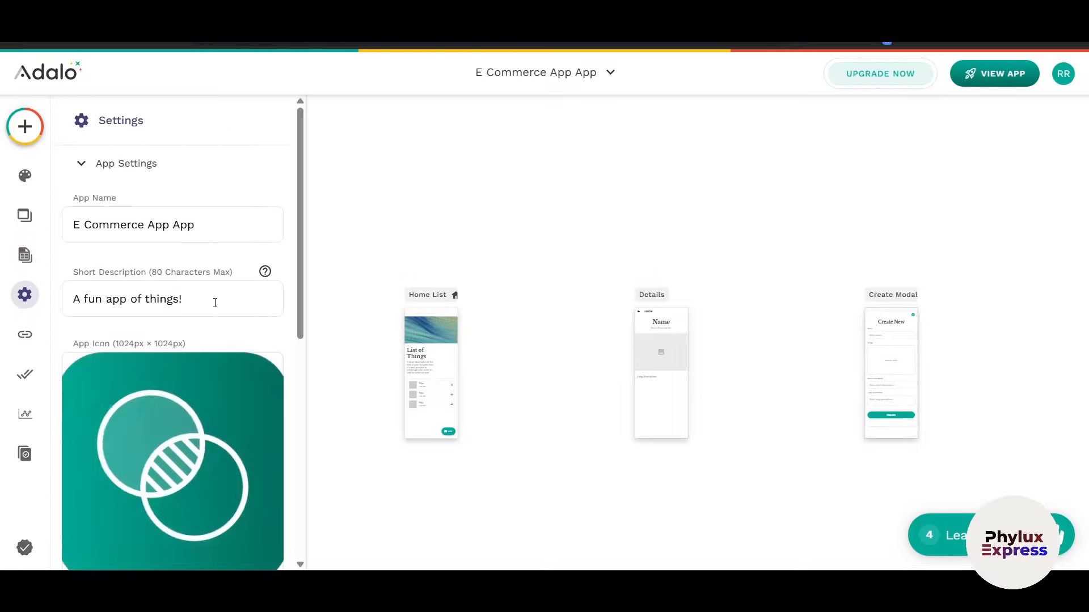
click(25, 335)
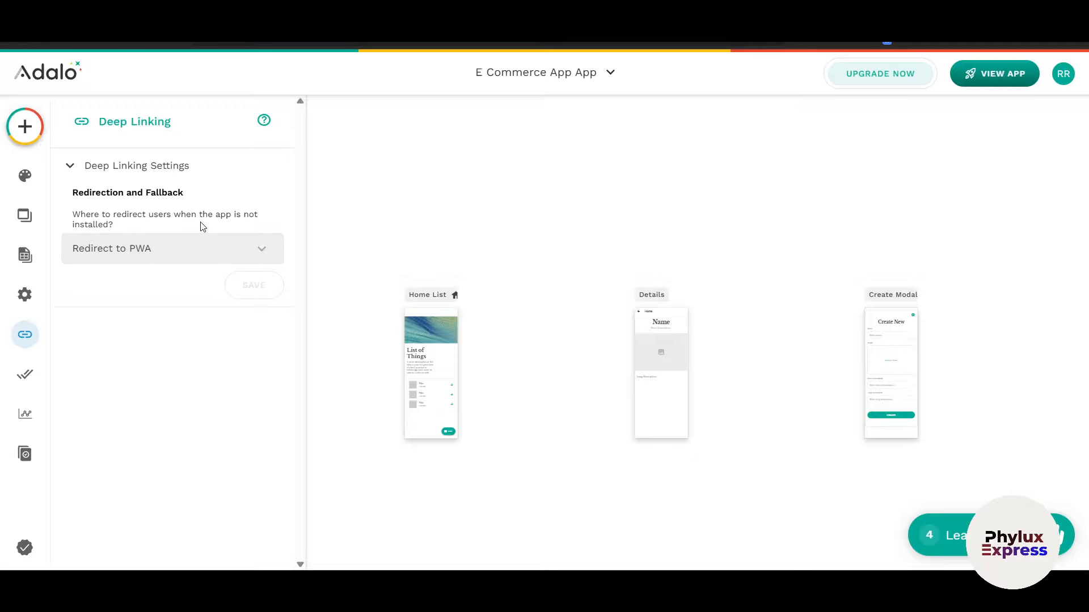
Step: Switch the deep-linking redirect to Custom Redirect, select the iOS fallback URL field, and save
click(164, 255)
click(195, 443)
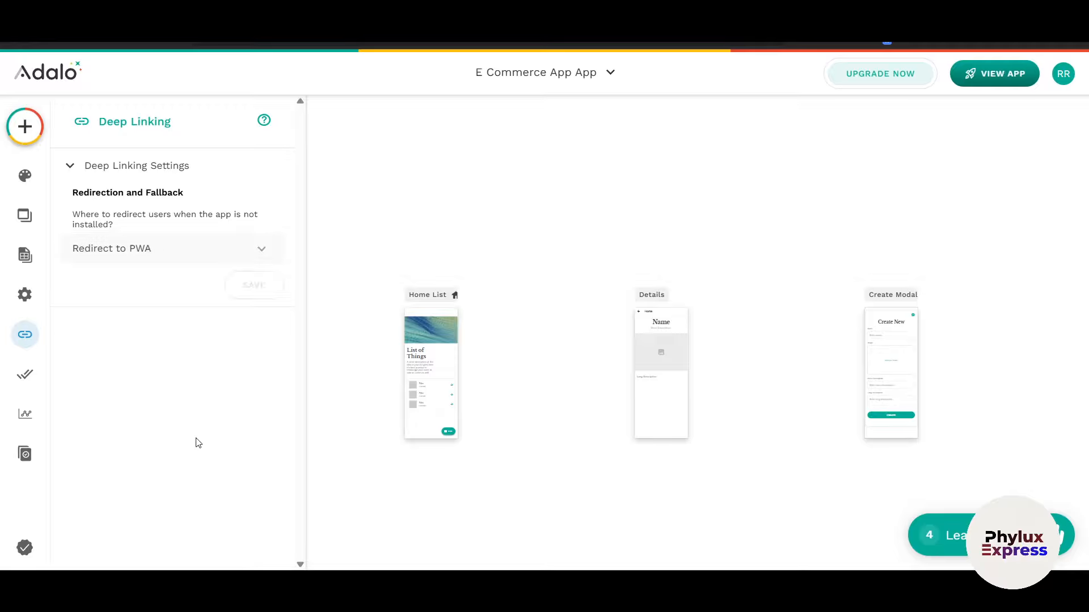
click(157, 250)
click(120, 312)
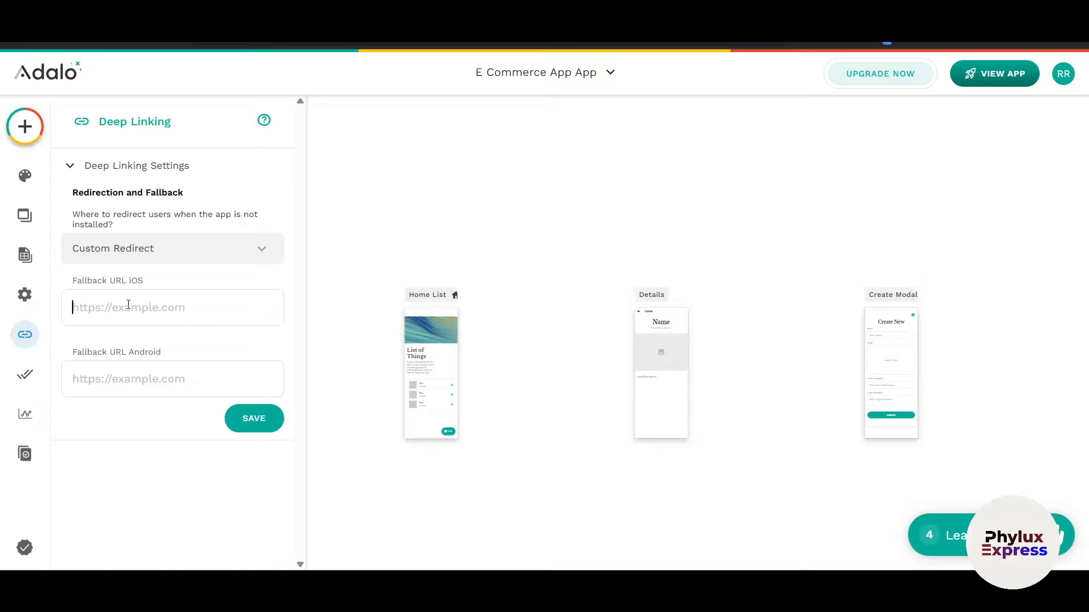
click(187, 307)
click(266, 421)
Step: Check the Publish panel and app-view options, then scroll through the Analytics panel
click(28, 384)
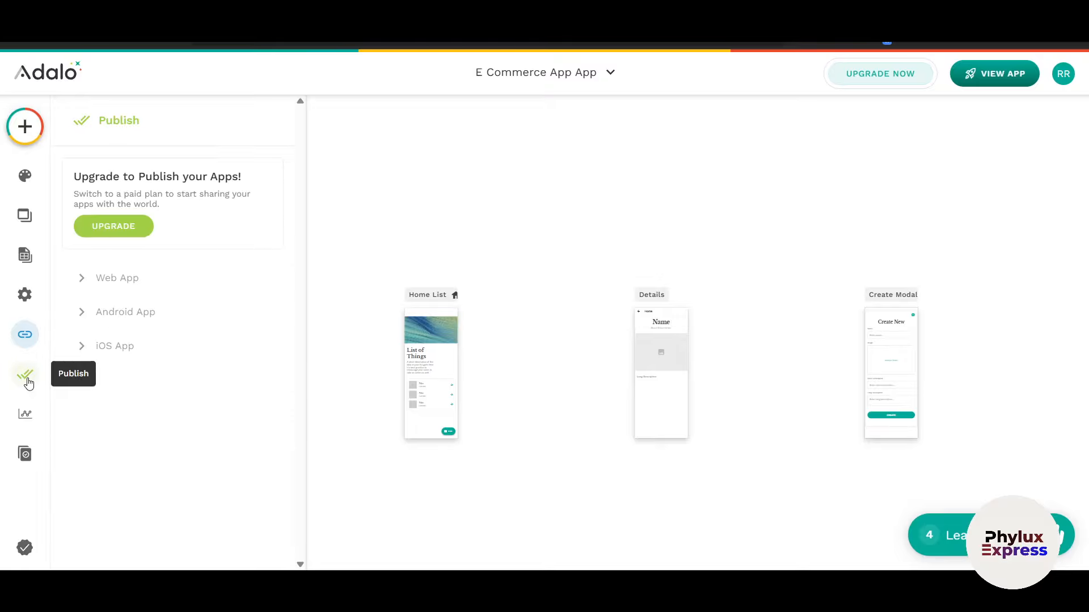
click(1002, 84)
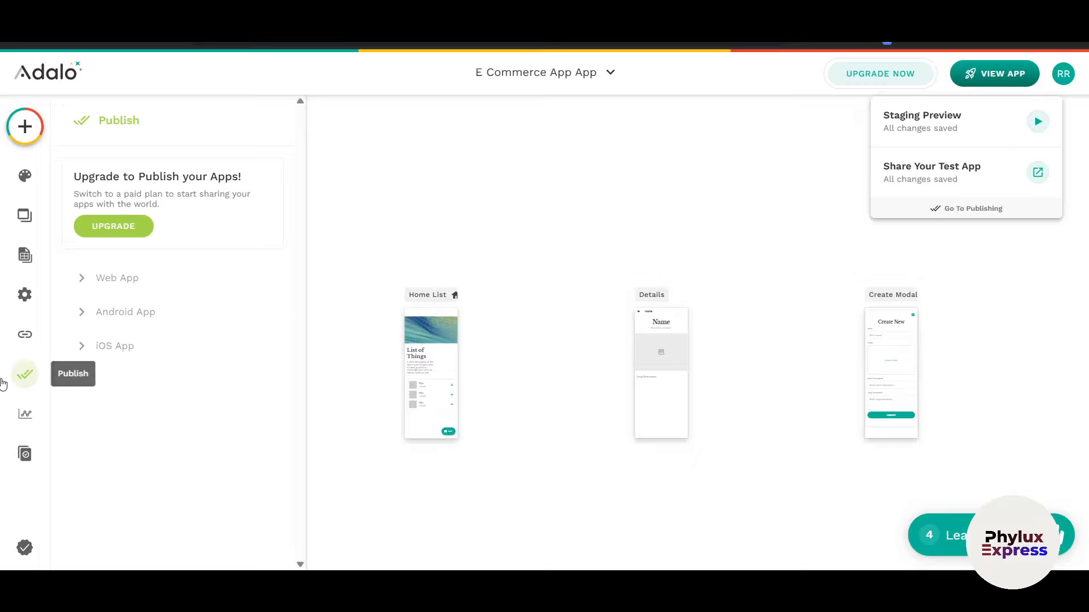
click(24, 414)
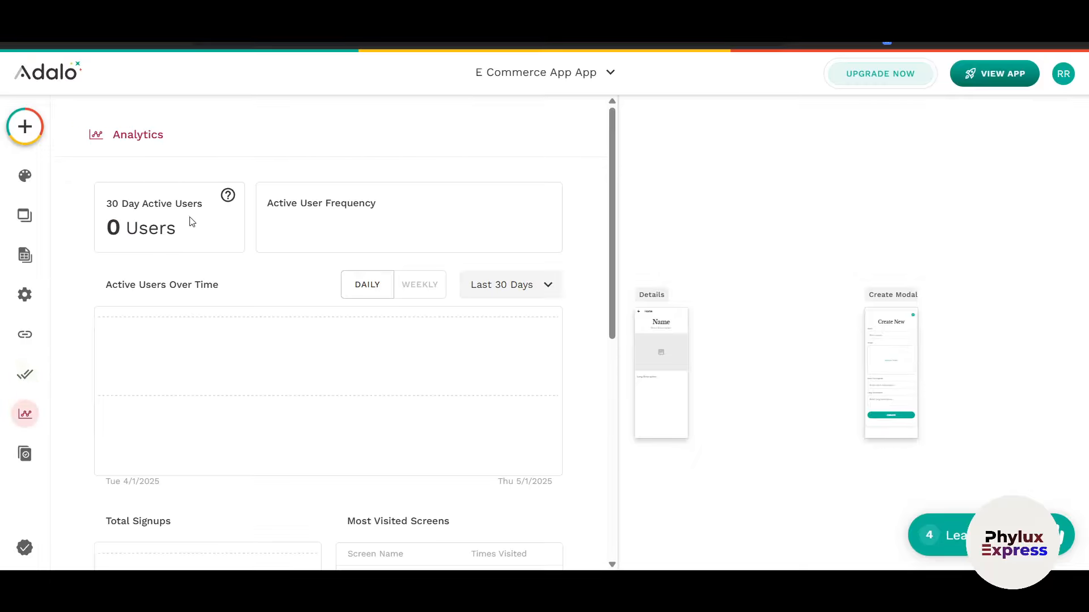
scroll(292, 371, down, 8)
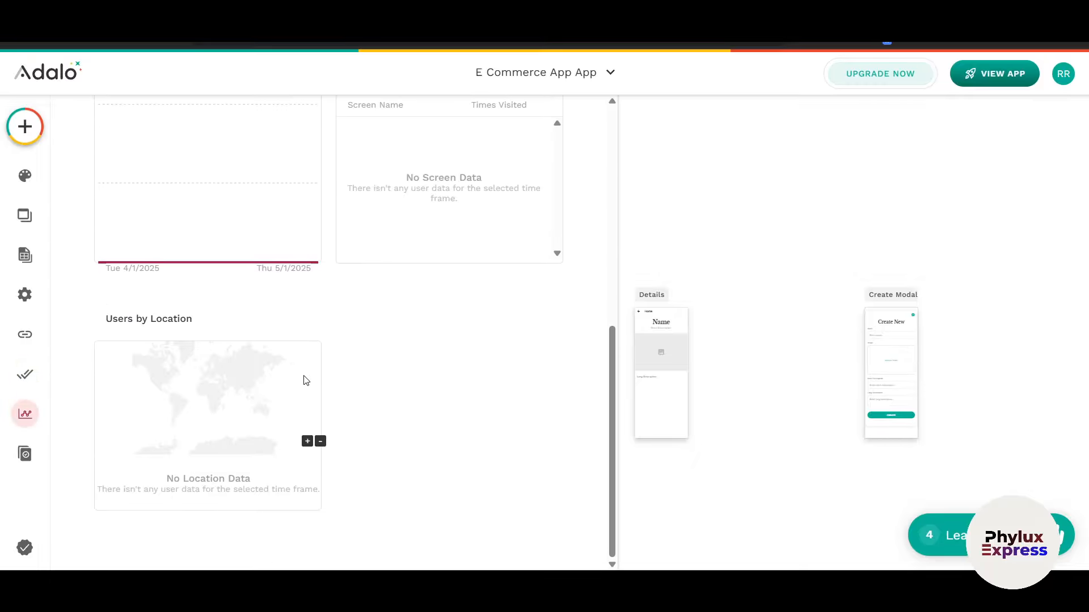
scroll(341, 386, up, 10)
scroll(420, 339, down, 4)
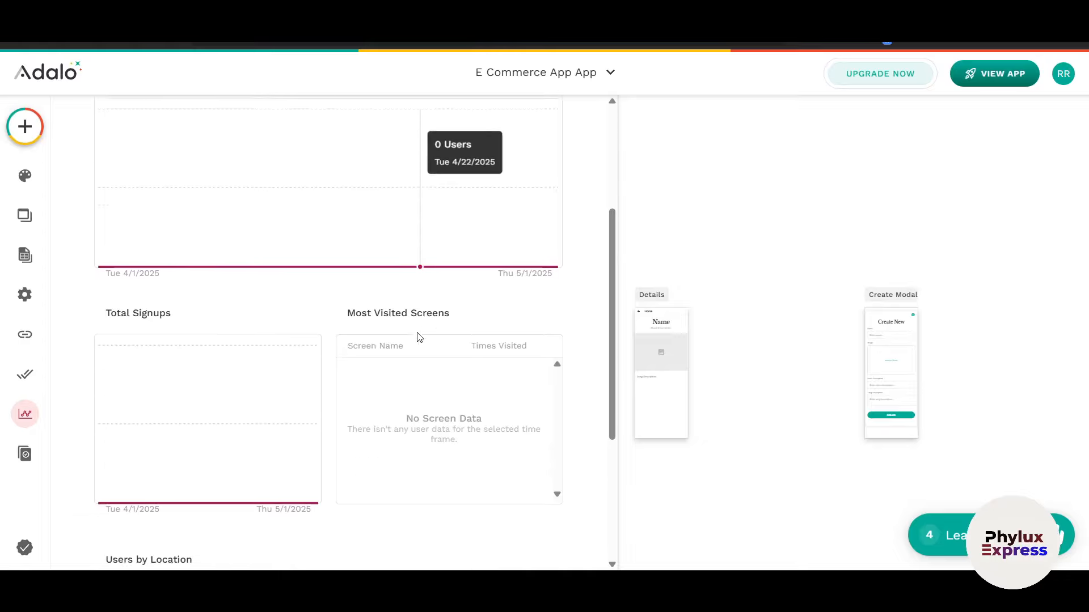
scroll(419, 339, down, 3)
Step: Look at the design Version History, then launch the app's Staging Preview
click(25, 454)
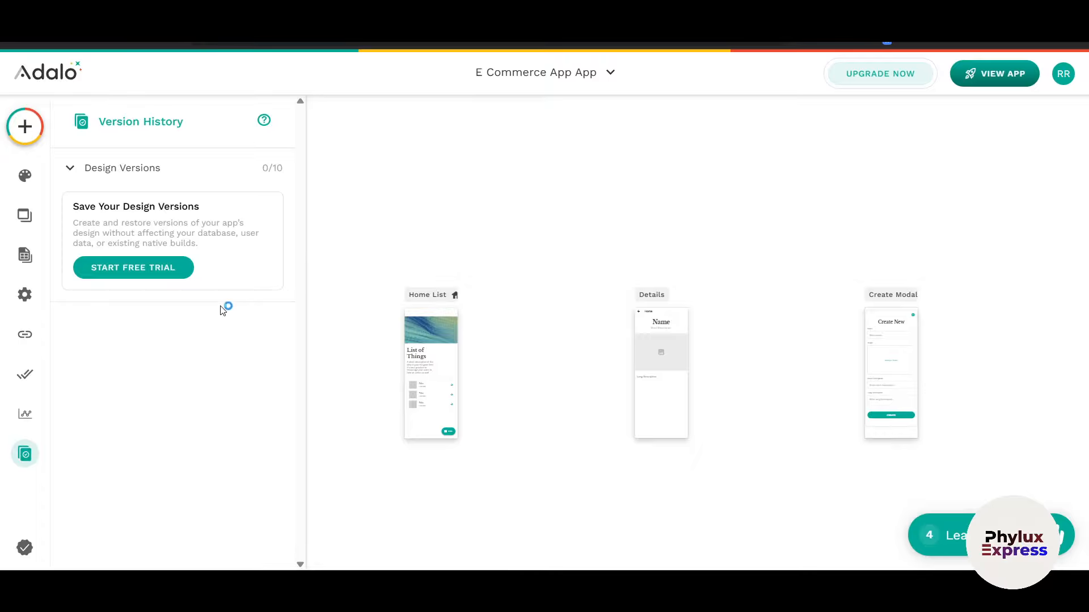
click(971, 85)
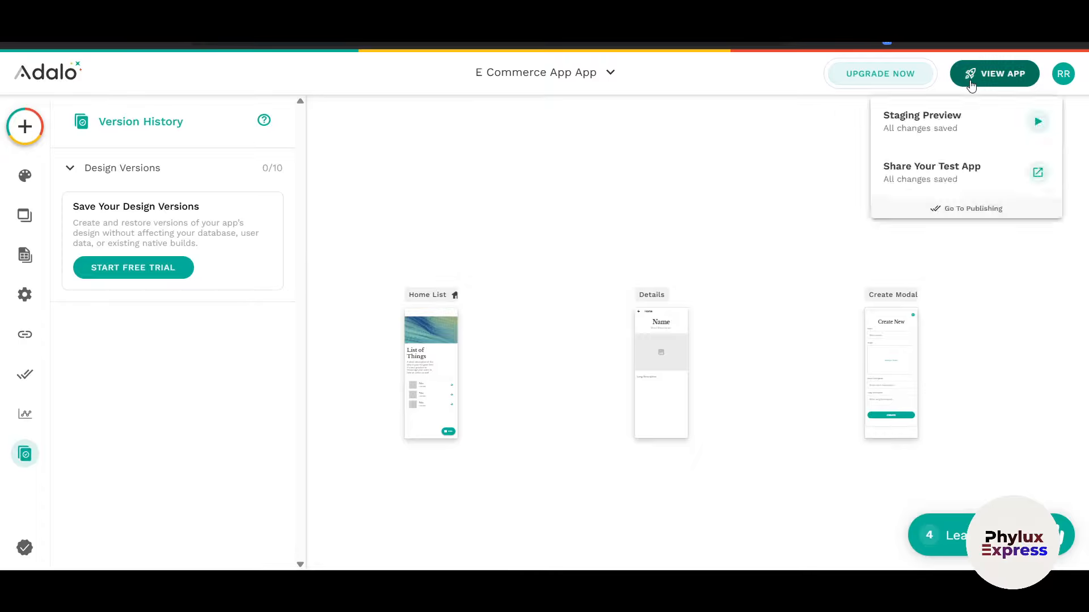
click(960, 125)
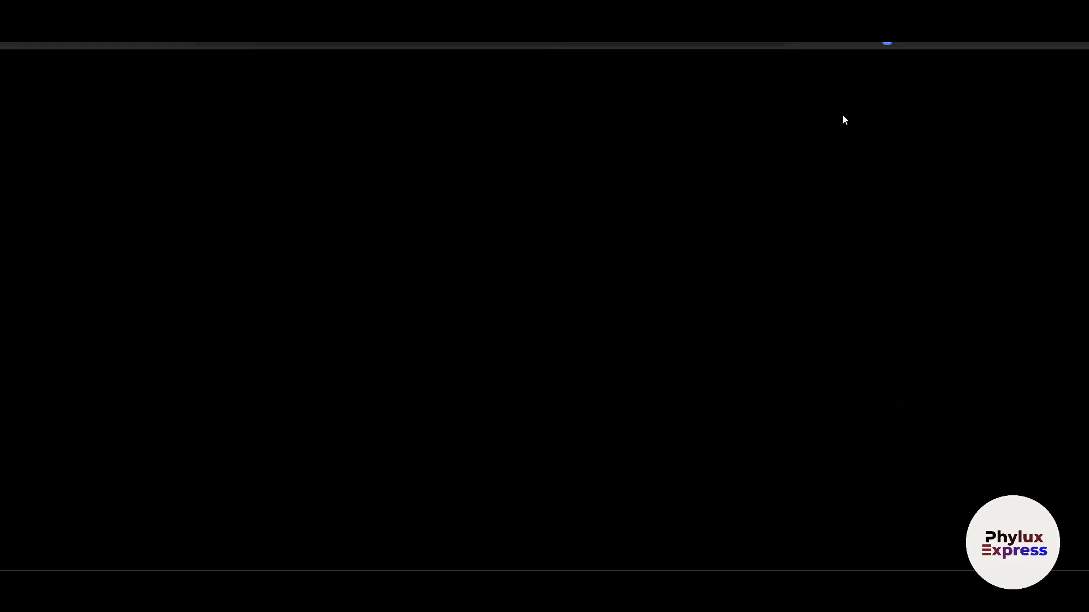
Step: Fill in the test user's full name, email and password on the signup screen and submit
scroll(573, 343, down, 2)
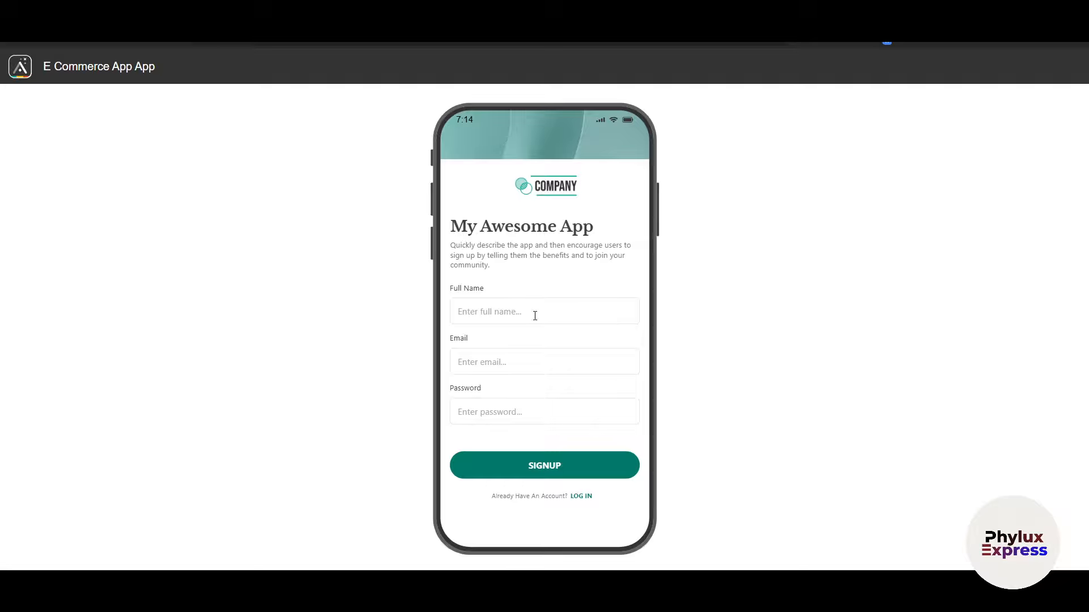
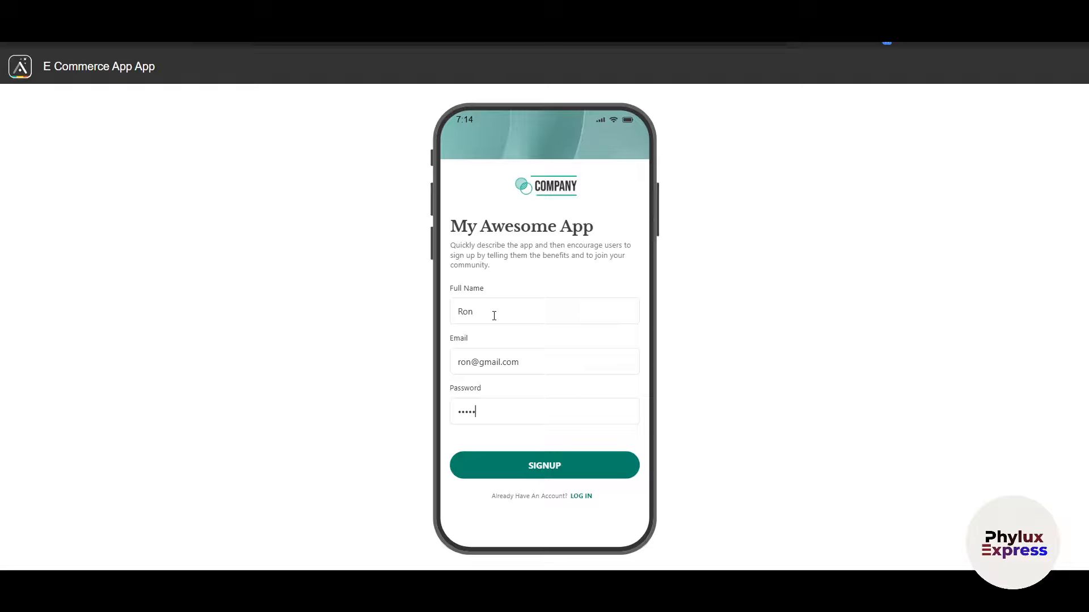
click(516, 478)
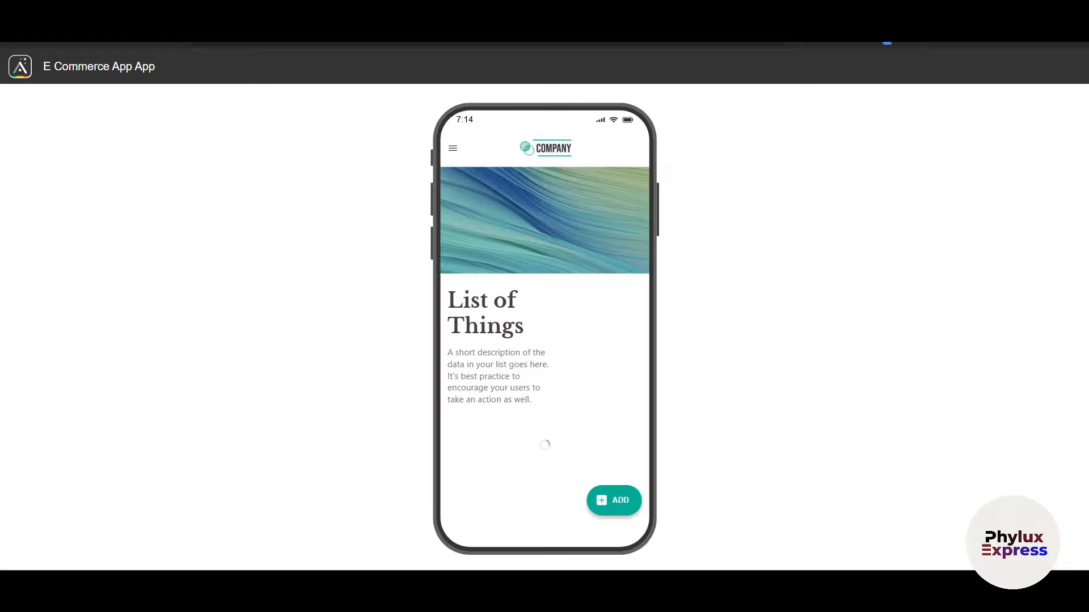
Step: Open the Create New form and save the test account's password in the browser
click(610, 506)
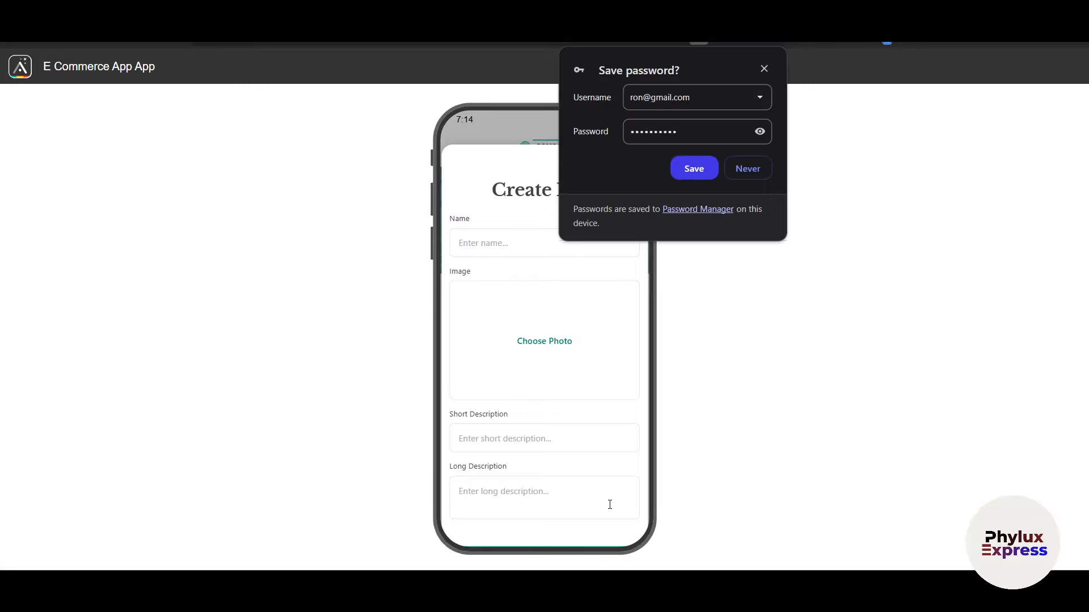
click(698, 41)
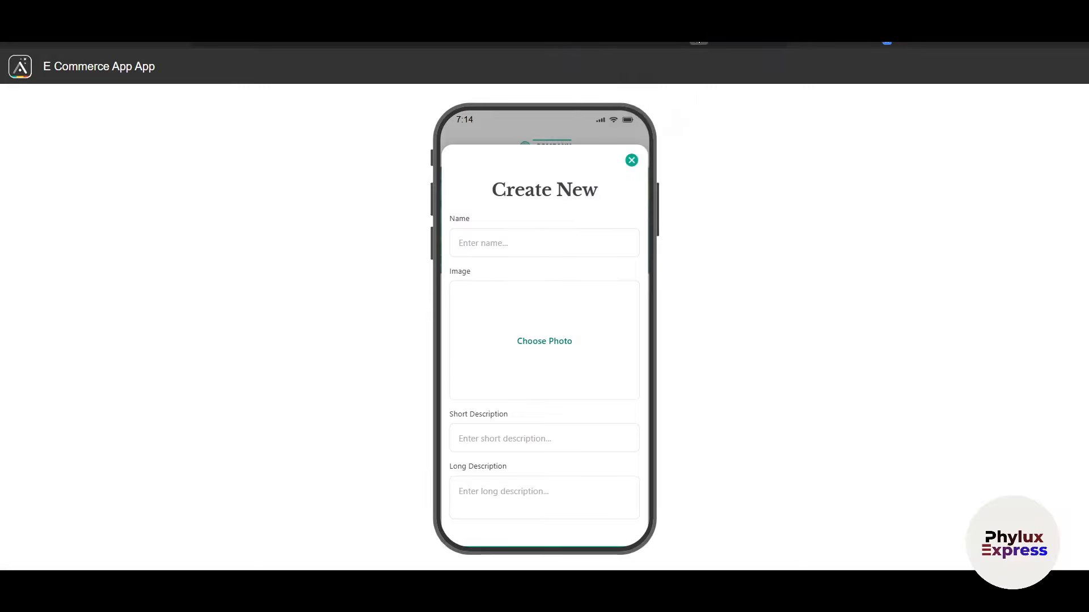
click(698, 41)
click(693, 168)
click(520, 245)
Step: Submit the Create New form empty to see required-field errors, close it, and return to the editor
scroll(520, 244, down, 3)
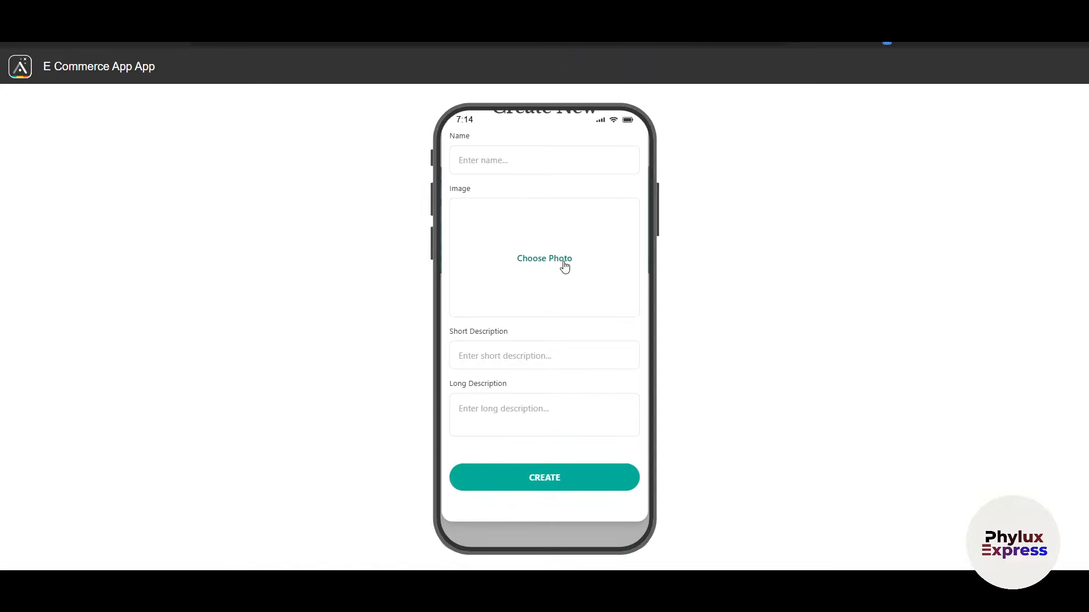
click(512, 474)
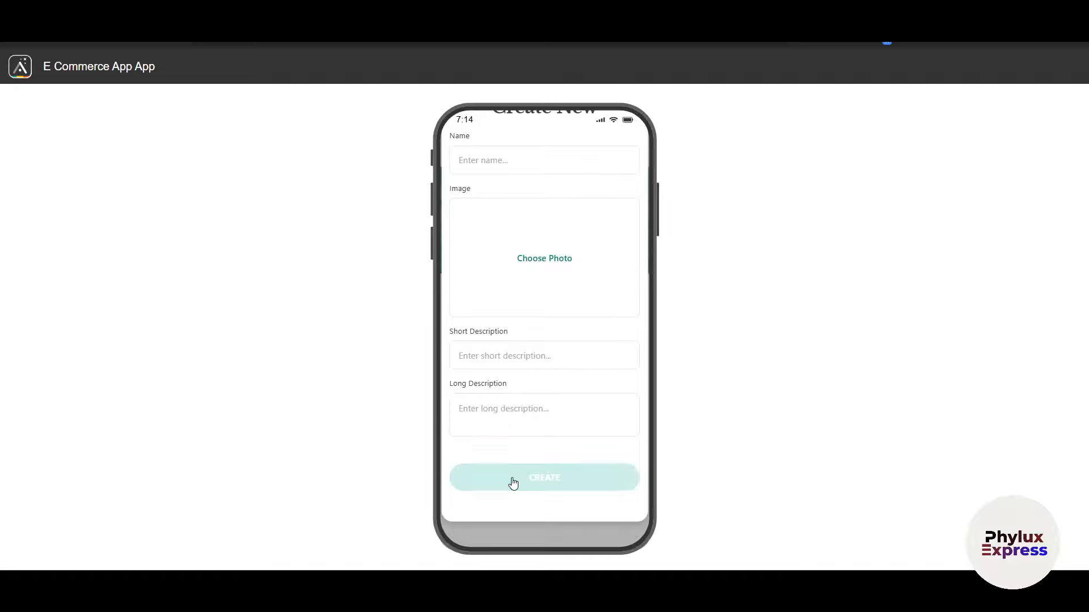
scroll(539, 417, up, 3)
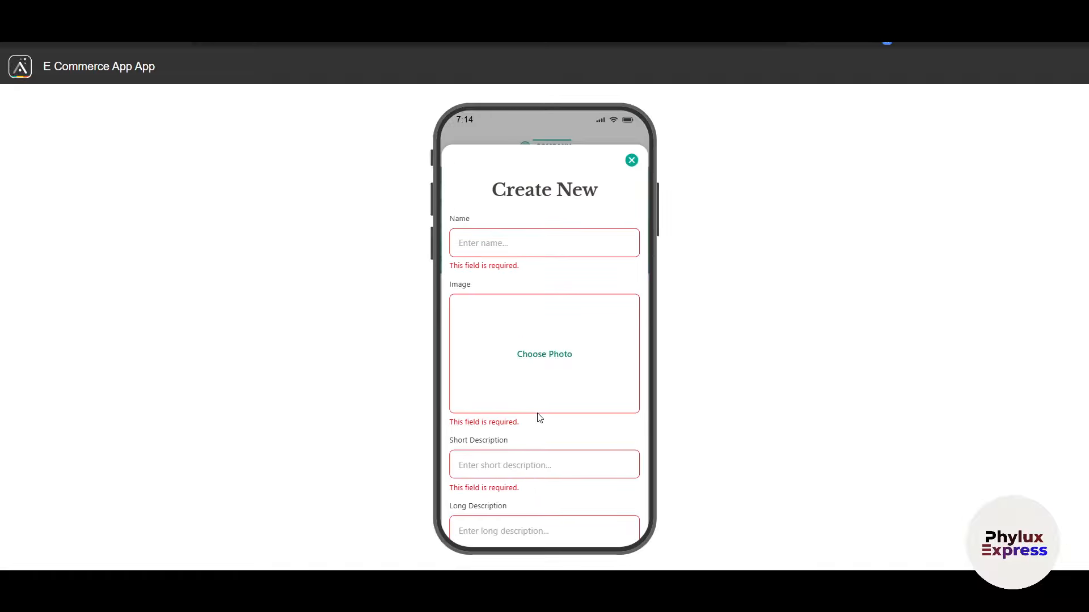
scroll(540, 418, down, 5)
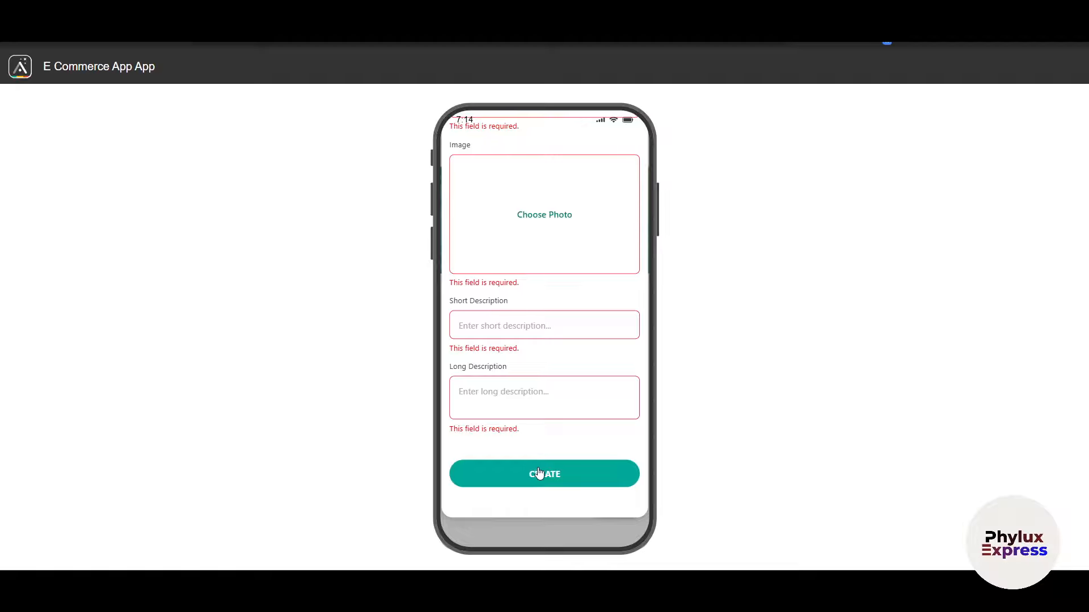
scroll(545, 397, up, 5)
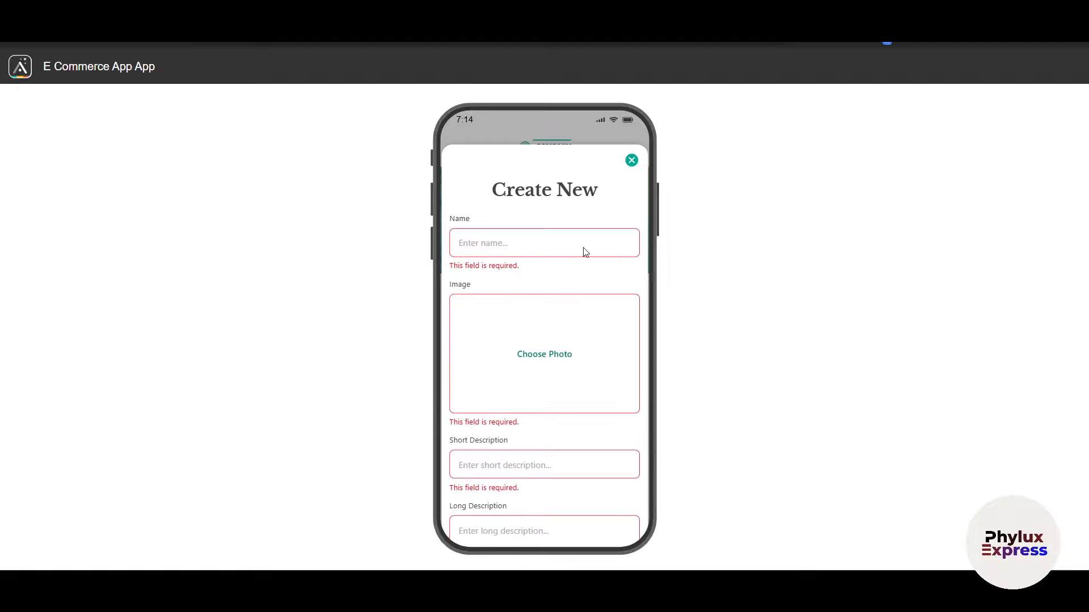
click(630, 159)
scroll(554, 403, down, 2)
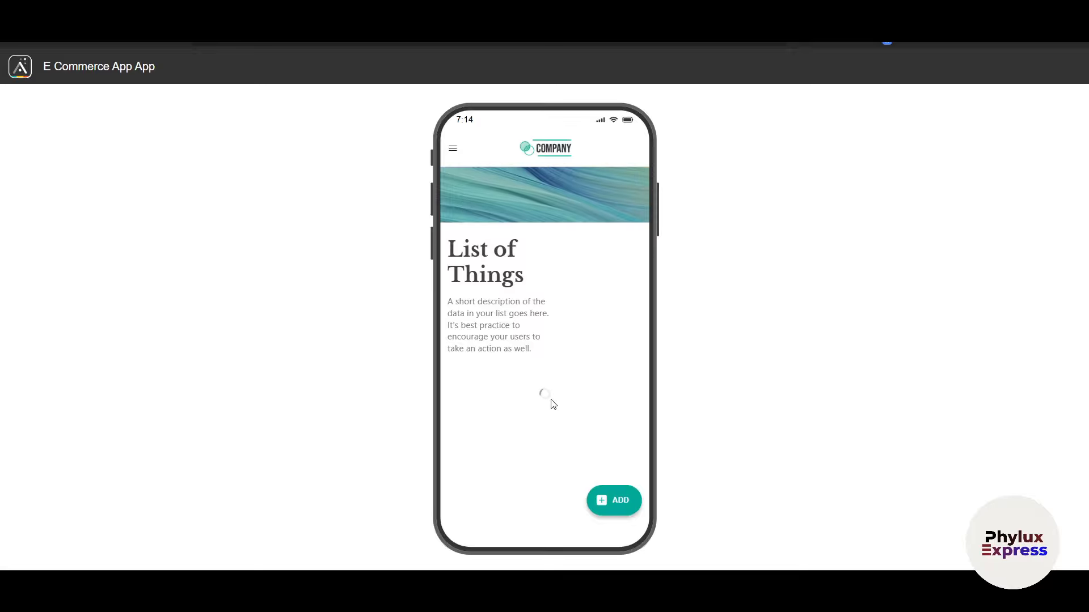
scroll(554, 404, up, 2)
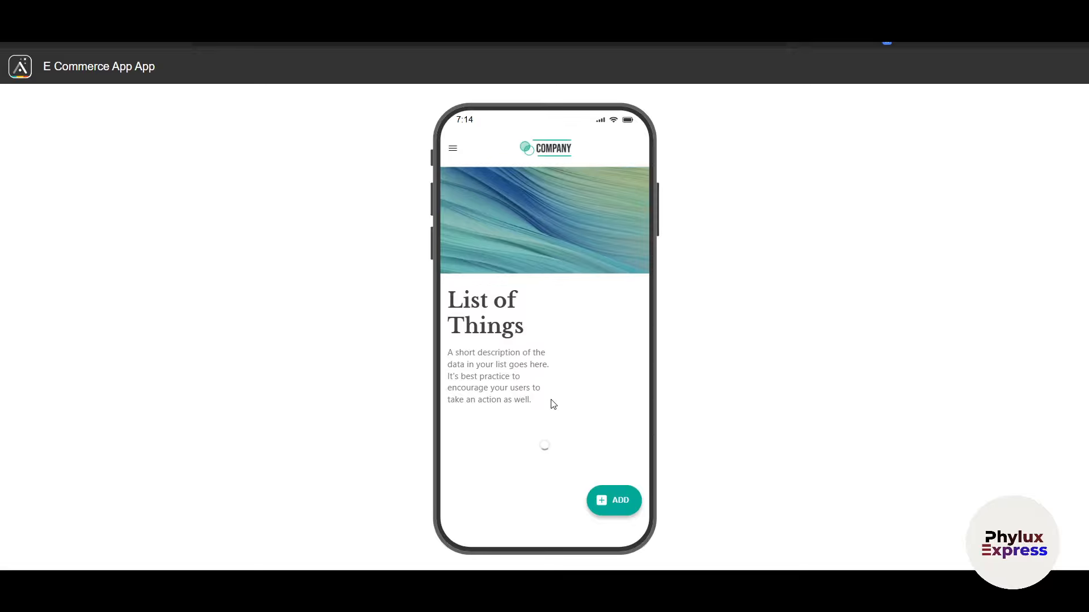
key(ctrl+shift+Tab)
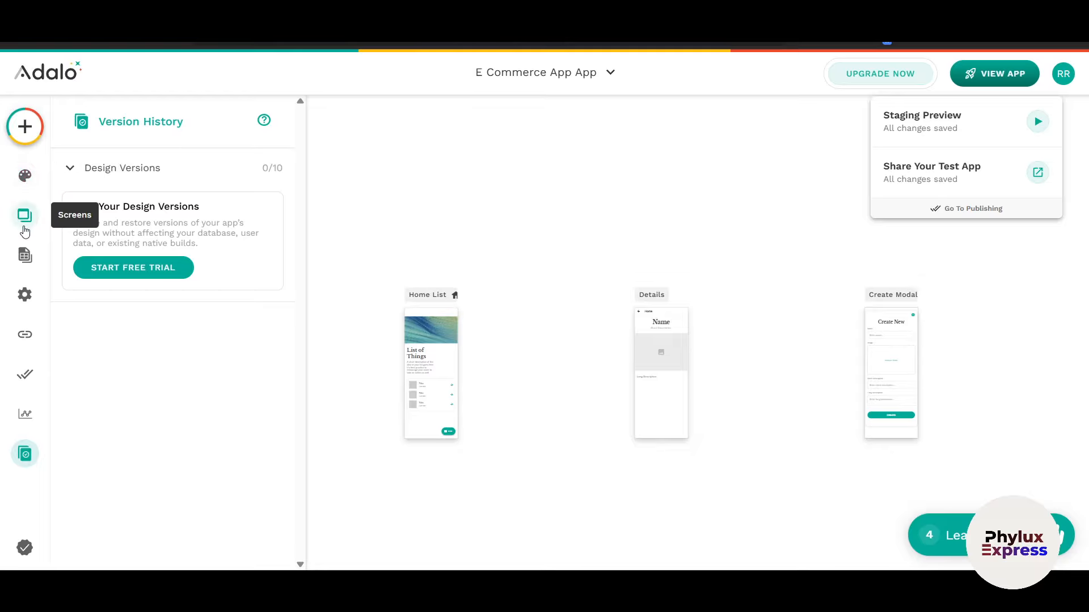
Step: Show the Screens panel listing Home List, Details and Create Modal
click(25, 229)
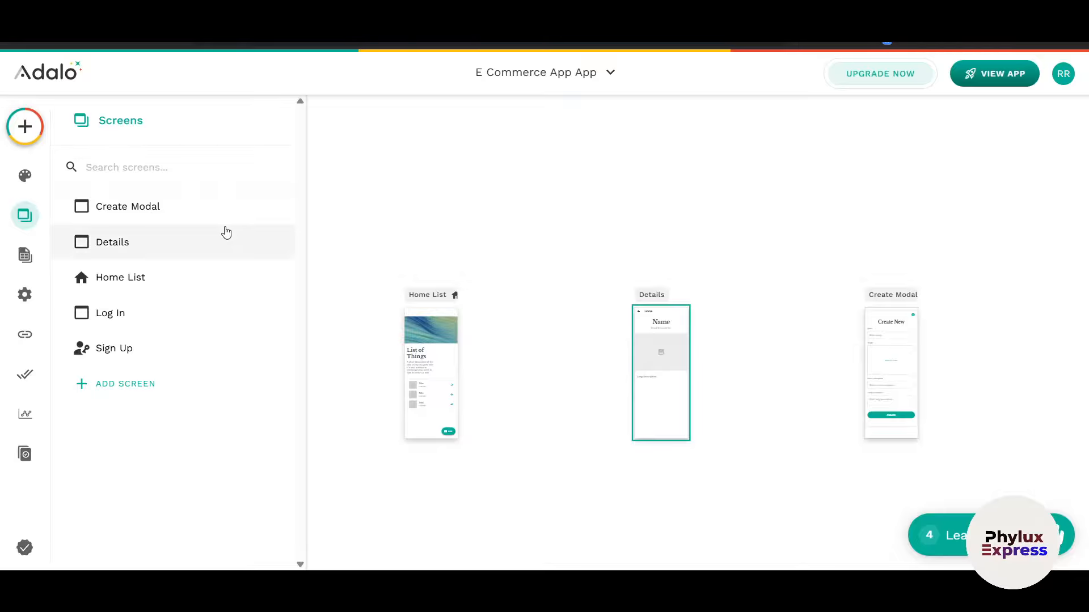
Step: Pan the canvas up, down, left and right to look over the app's screens
scroll(815, 435, right, 5)
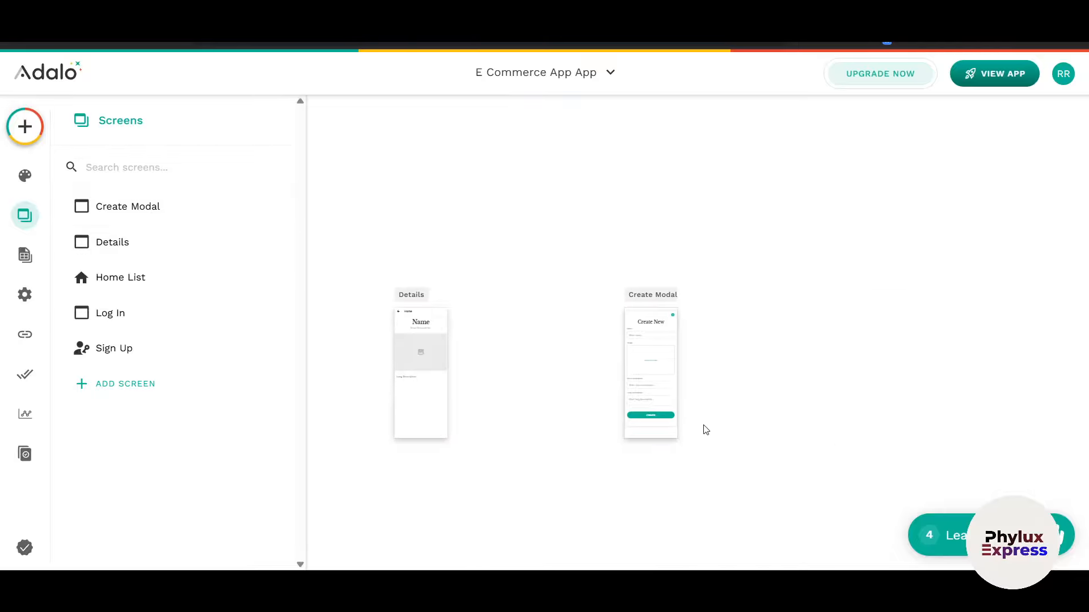
scroll(703, 430, up, 5)
scroll(706, 430, up, 2)
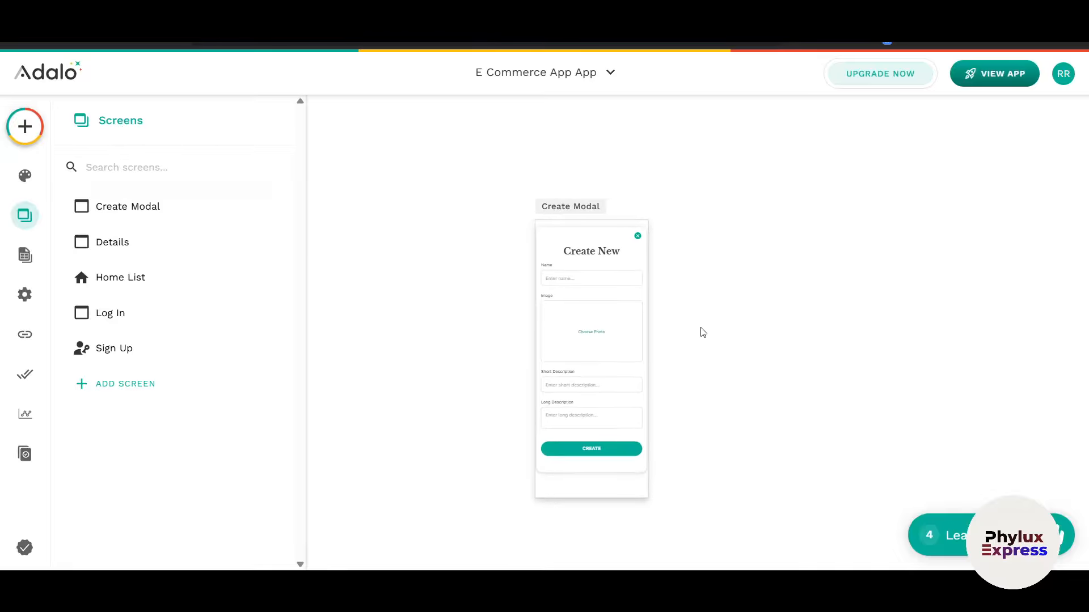
scroll(703, 333, down, 2)
scroll(703, 333, right, 2)
scroll(703, 333, left, 10)
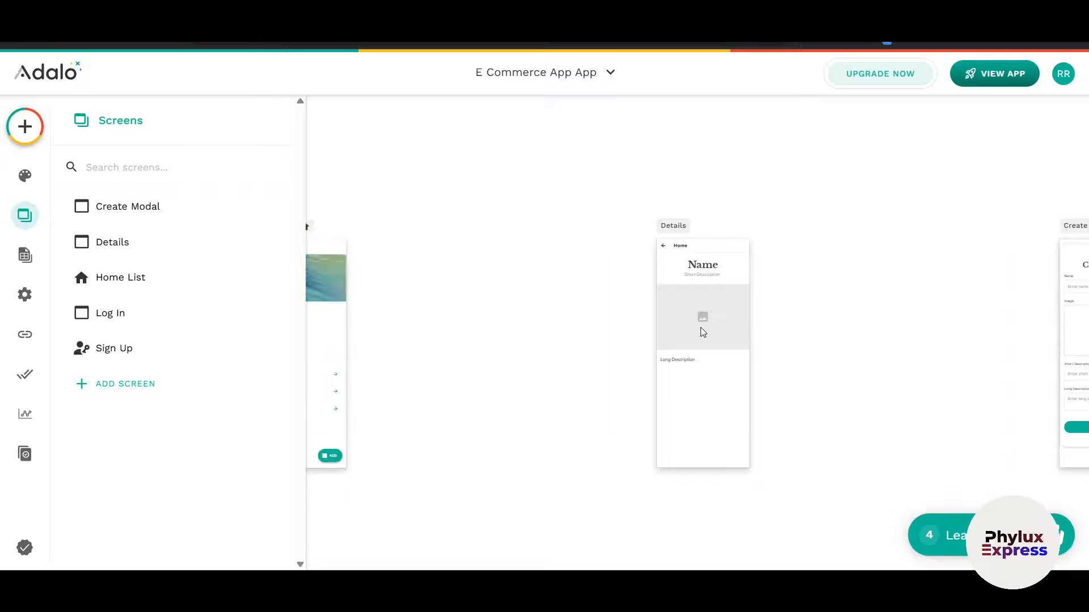
scroll(703, 332, right, 2)
scroll(703, 332, left, 5)
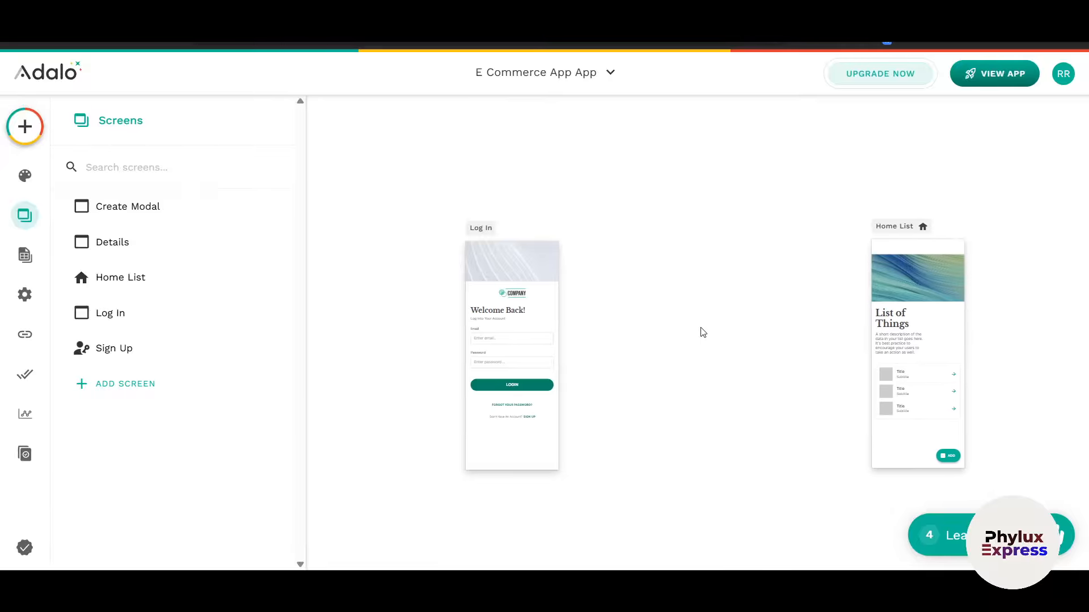
scroll(703, 332, right, 5)
scroll(703, 332, left, 4)
scroll(703, 332, left, 4)
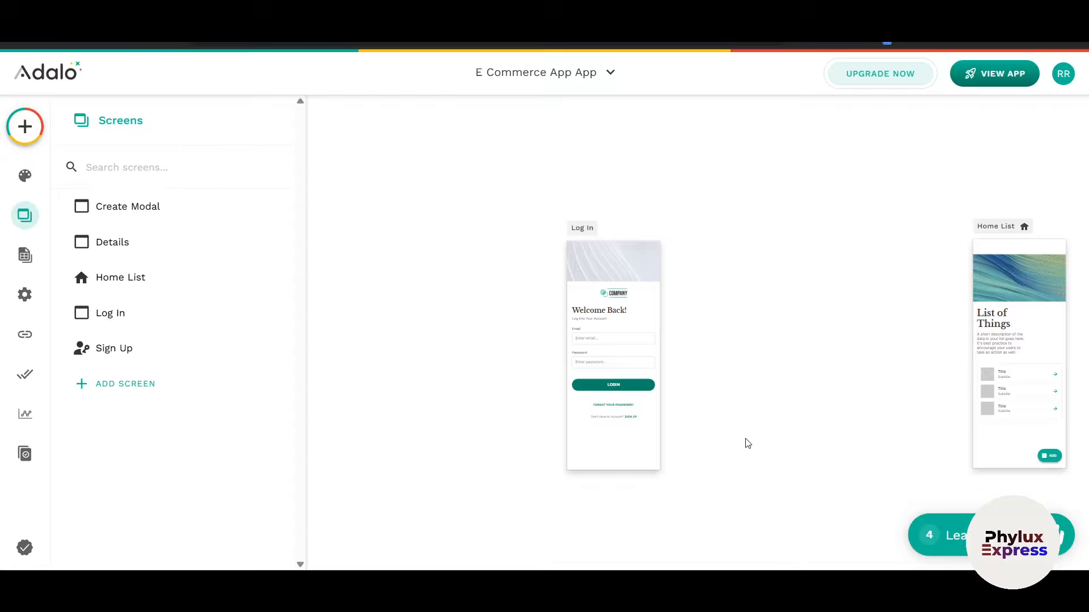
scroll(747, 443, right, 10)
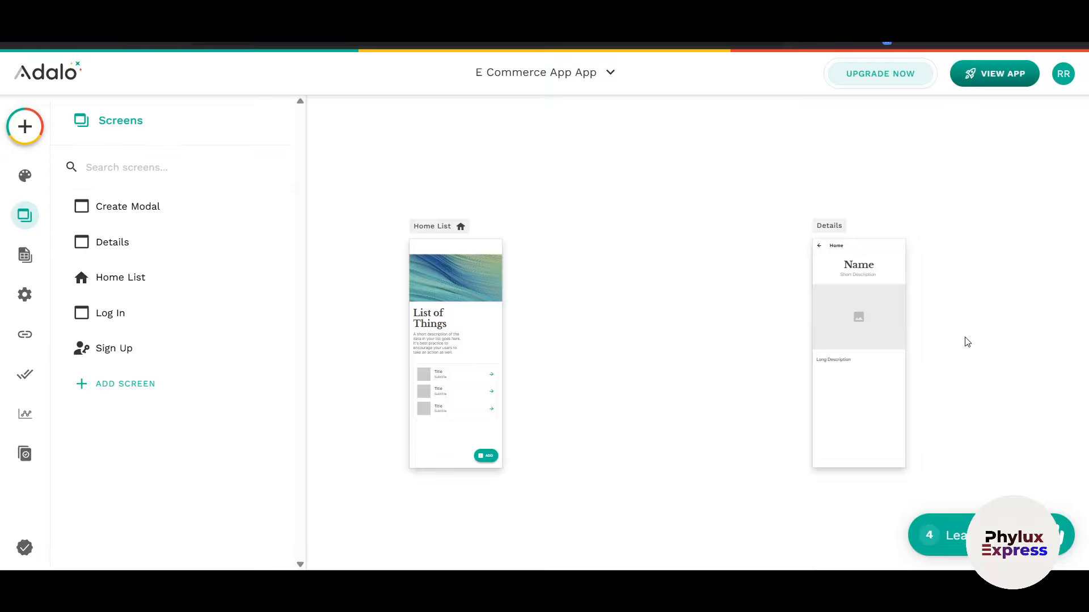
Step: Open the RR account menu, then click the canvas to close it and the Screens panel
click(1066, 77)
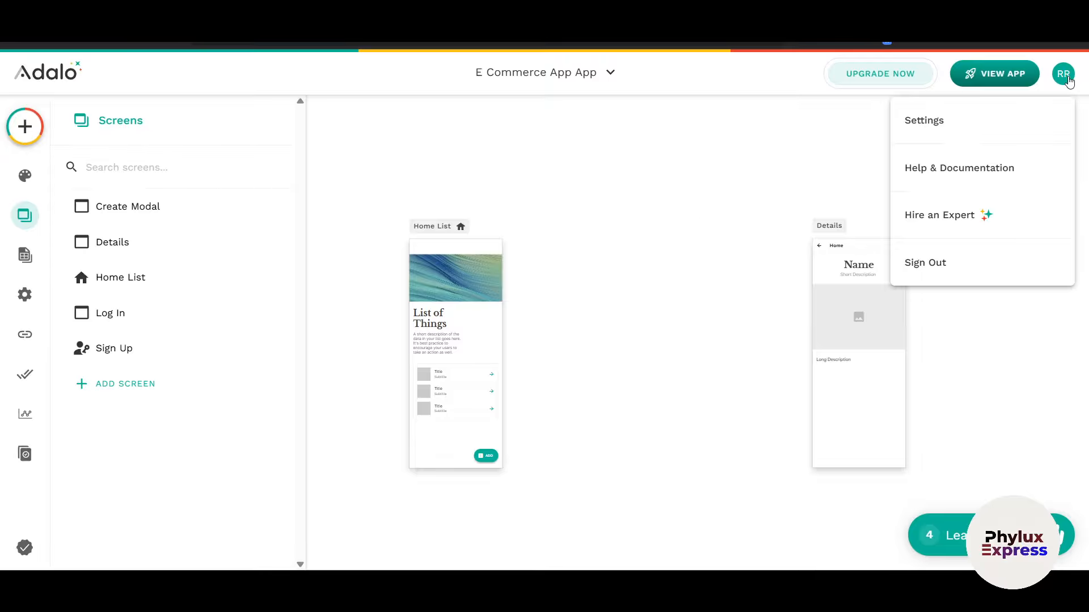
click(736, 255)
key(XF86AudioMicMute)
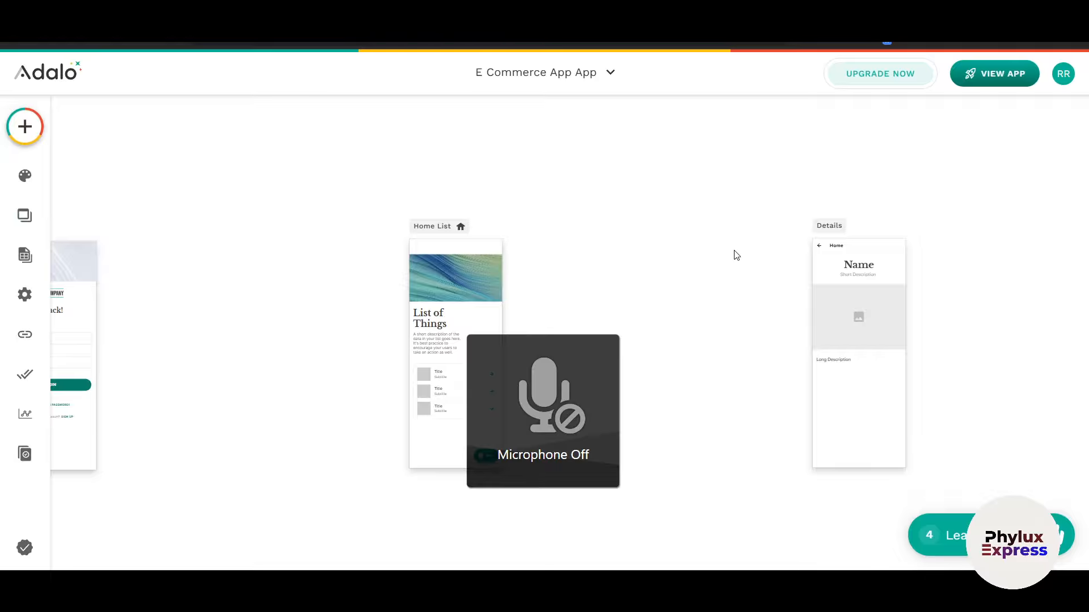